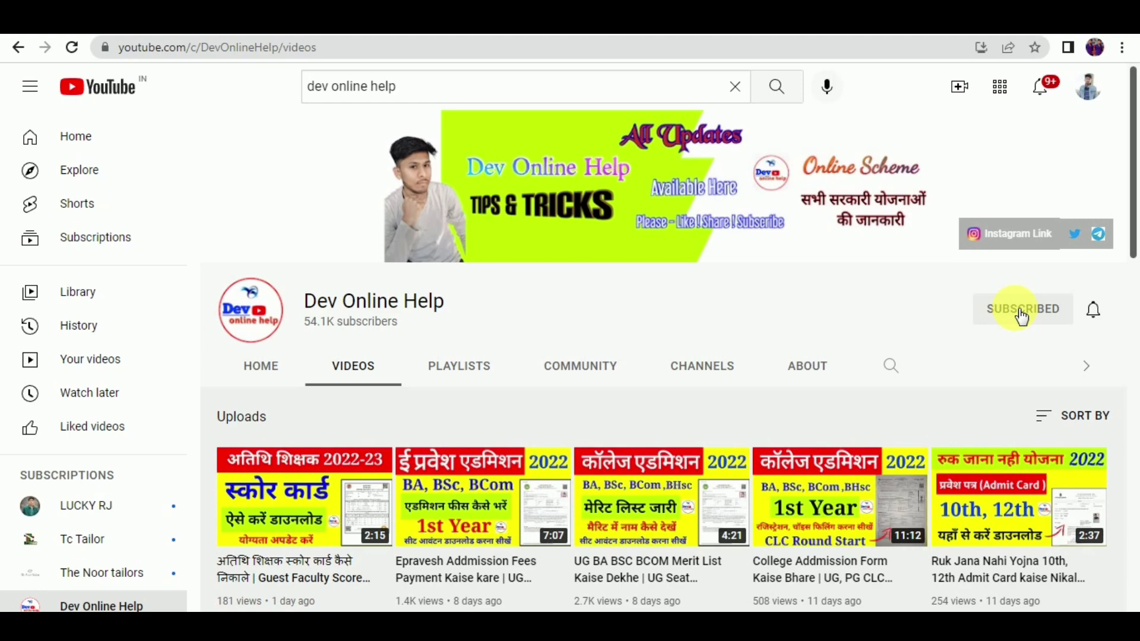
- Search the web for "rte mp" in a new tab and open the Online RTE Admission Lottery application page
key("ctrl+t")
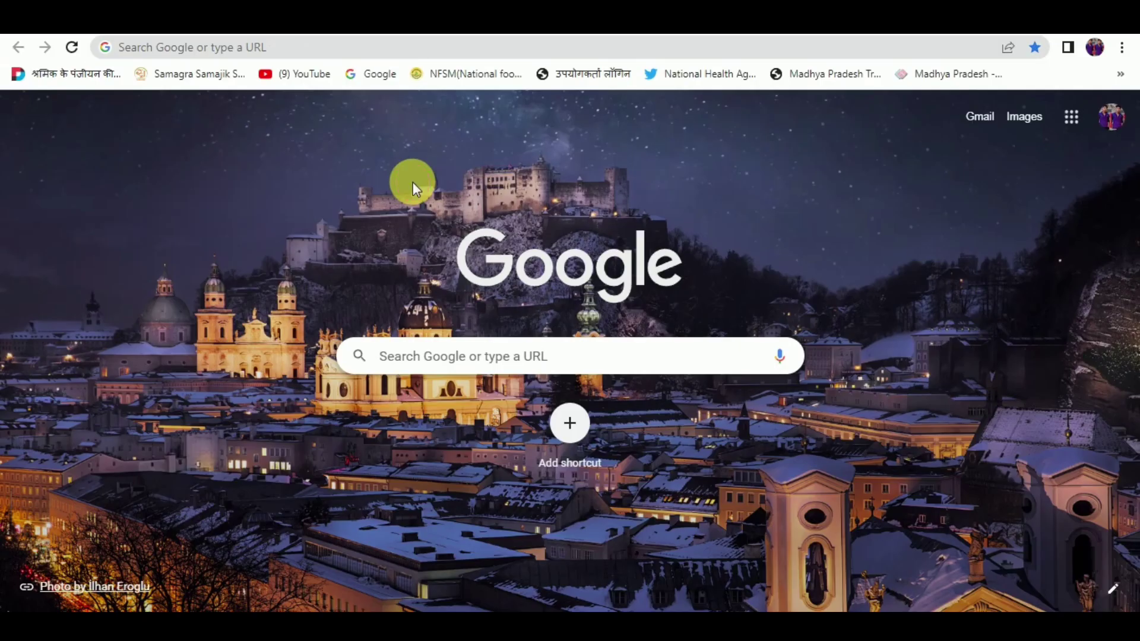
left_click(281, 48)
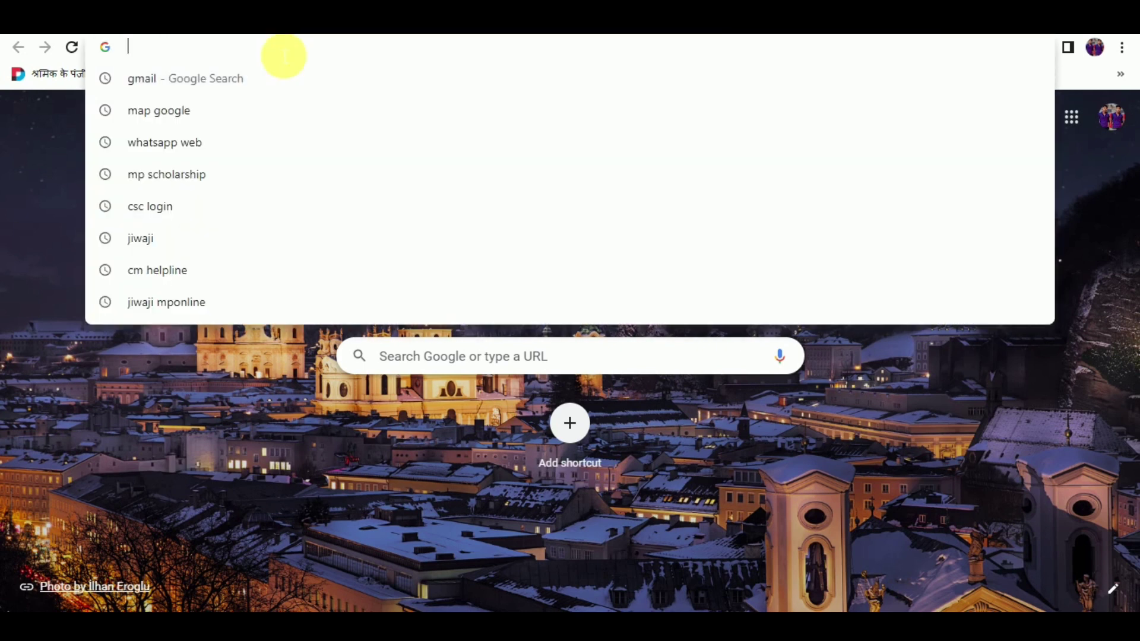
type("rte")
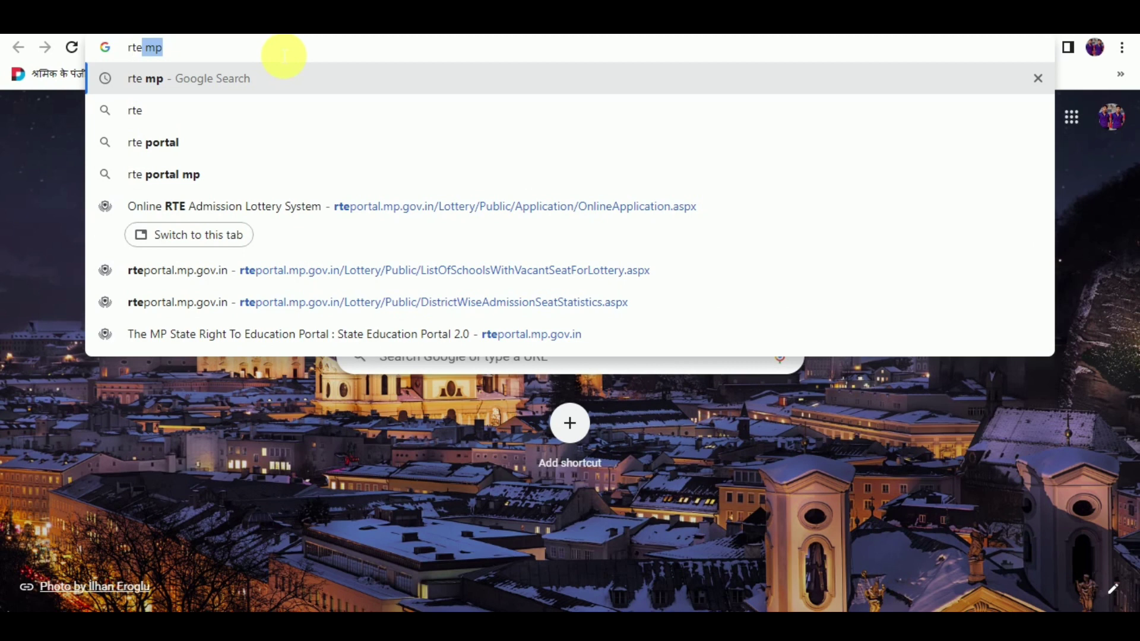
type(" mp")
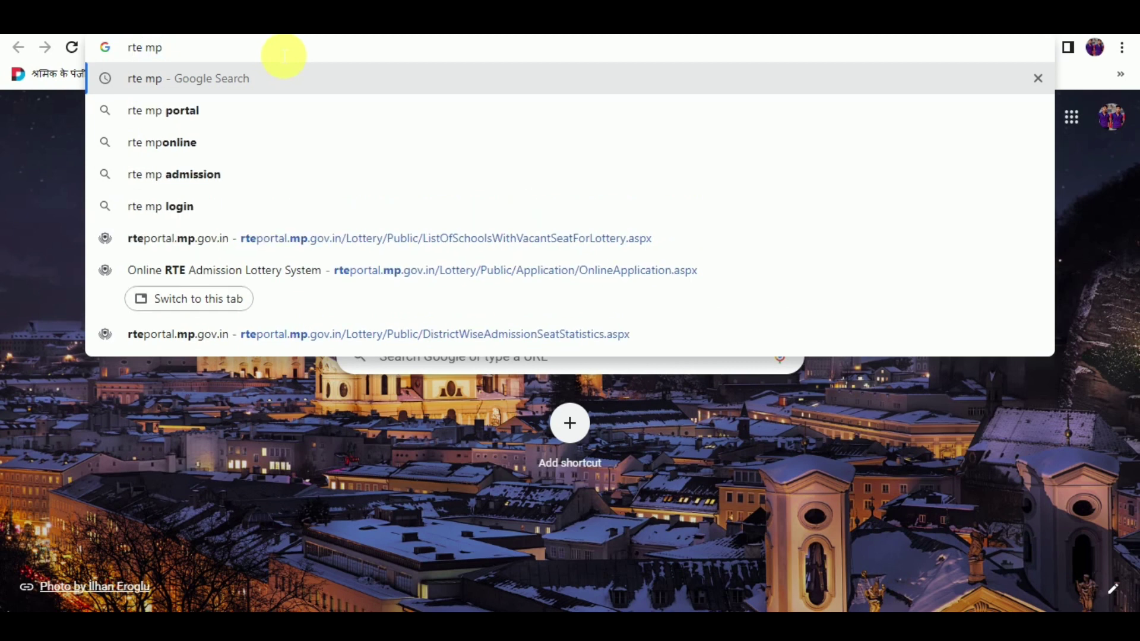
key("Return")
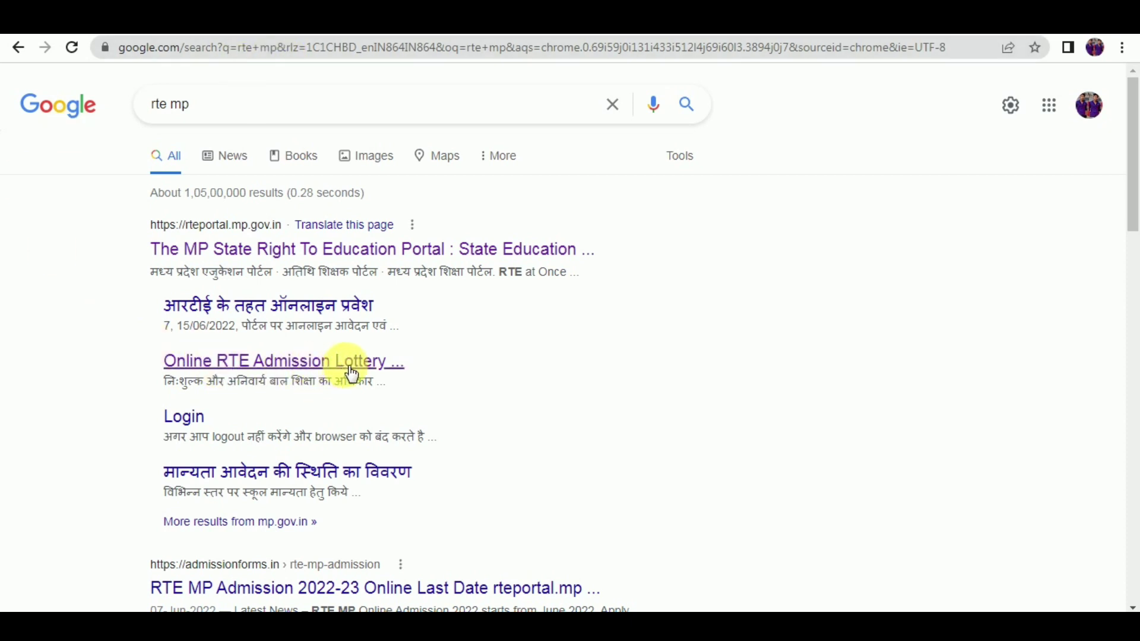
left_click(330, 370)
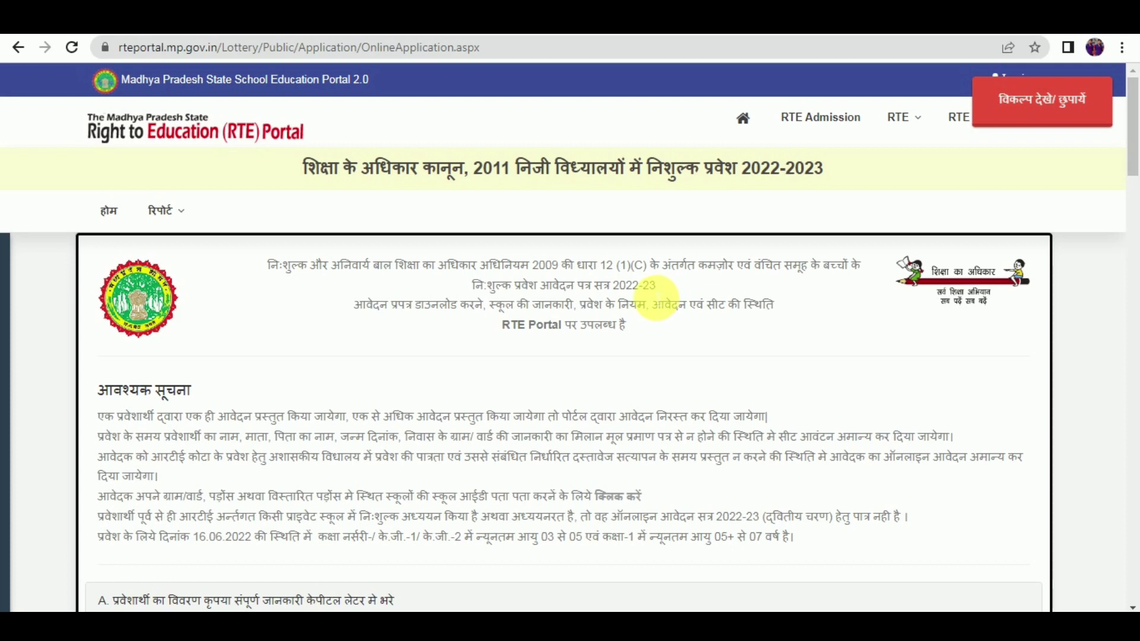
- Go through the notice and Samagra ID fields in section A, and set the area type in section B to Urban/ शहरी
scroll(657, 297, "down", 2)
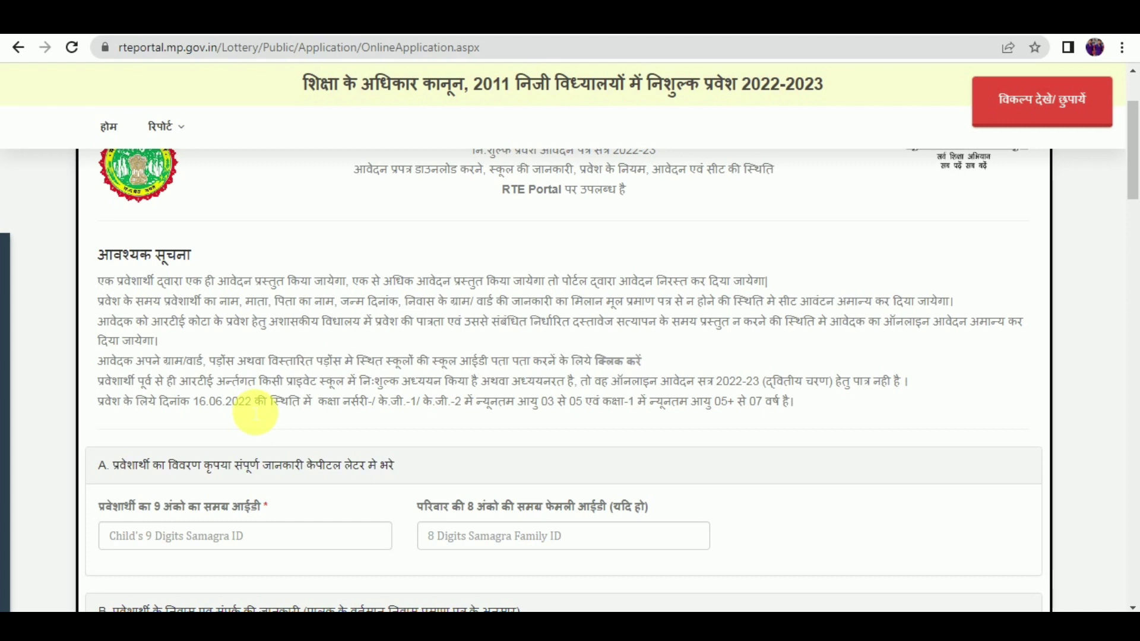
scroll(1041, 239, "down", 5)
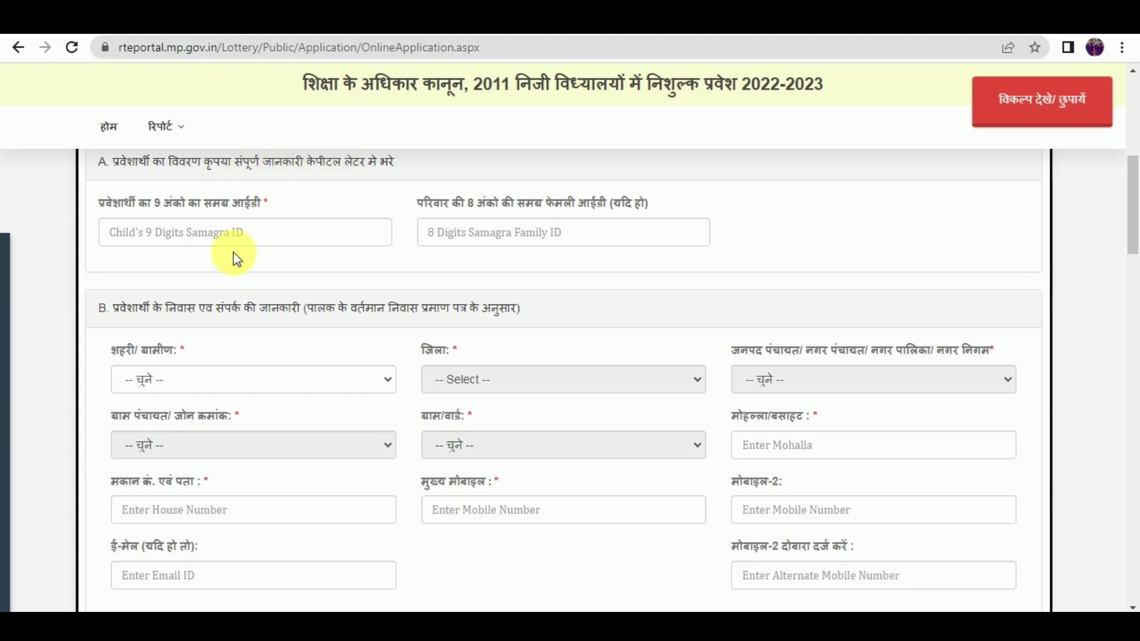
left_click(235, 233)
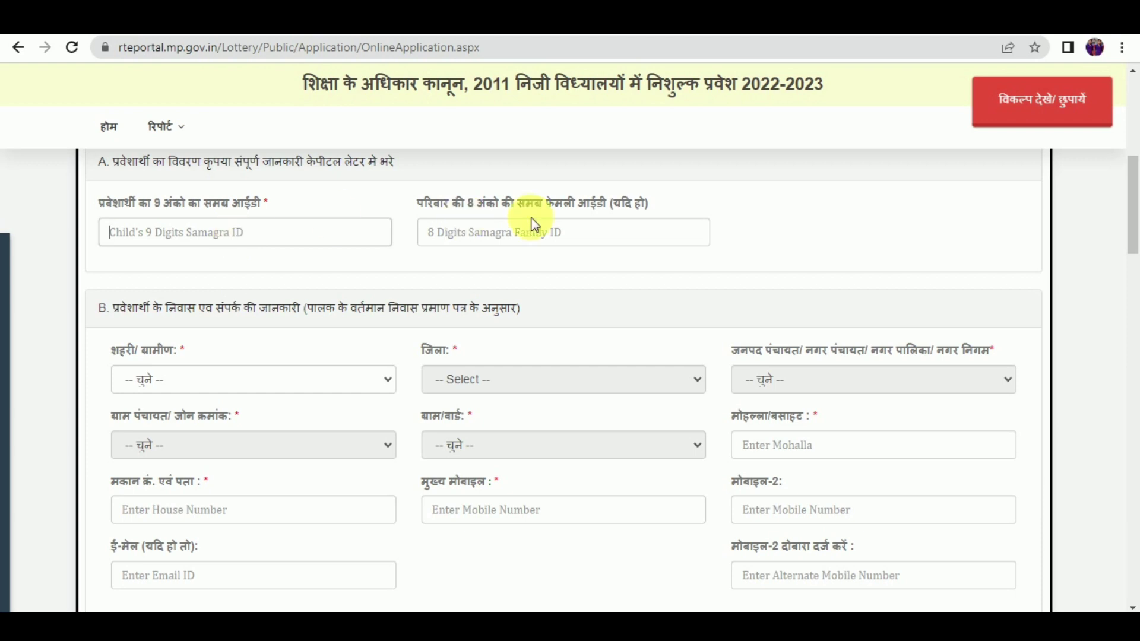
left_click(536, 245)
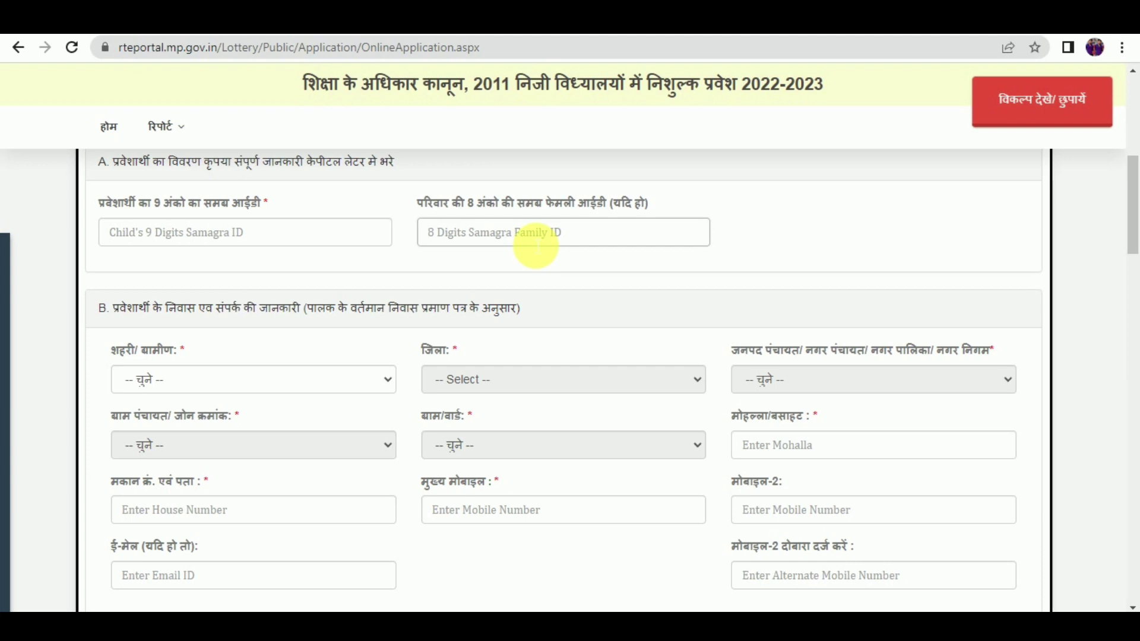
left_click(164, 380)
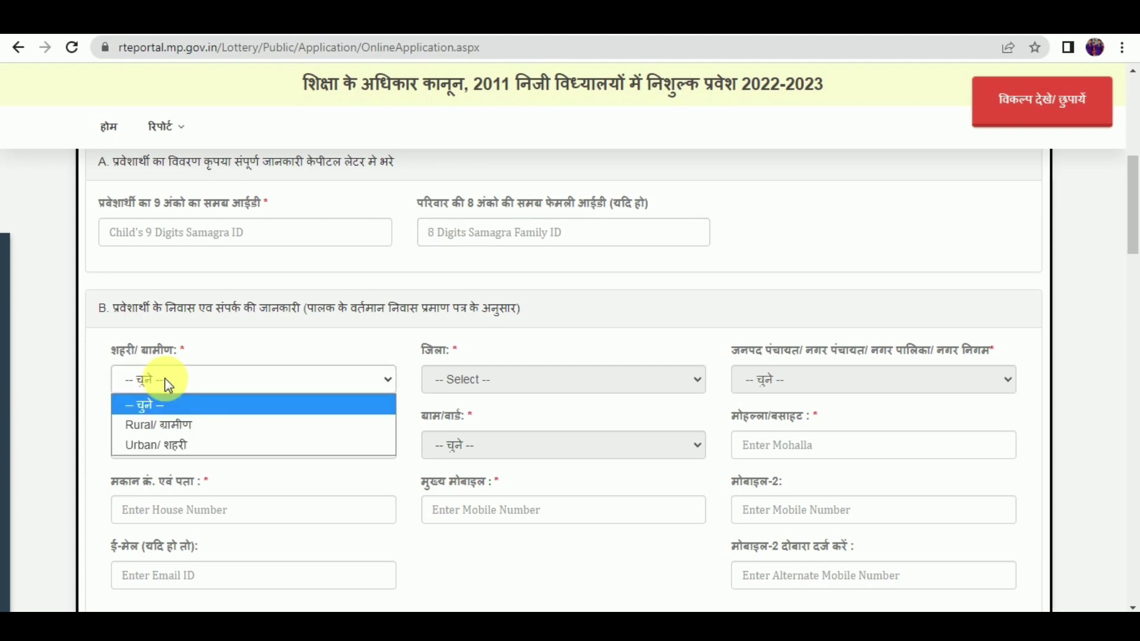
left_click(171, 442)
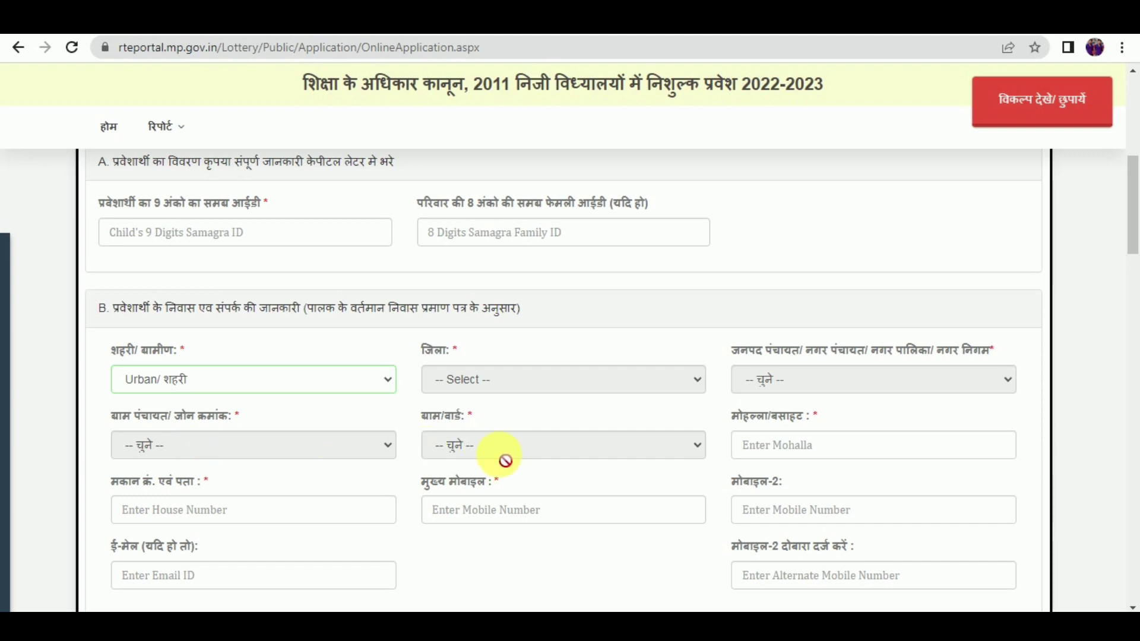
- Examine the address, mobile and e-mail fields of section B and the child's name fields of section C
left_click(809, 457)
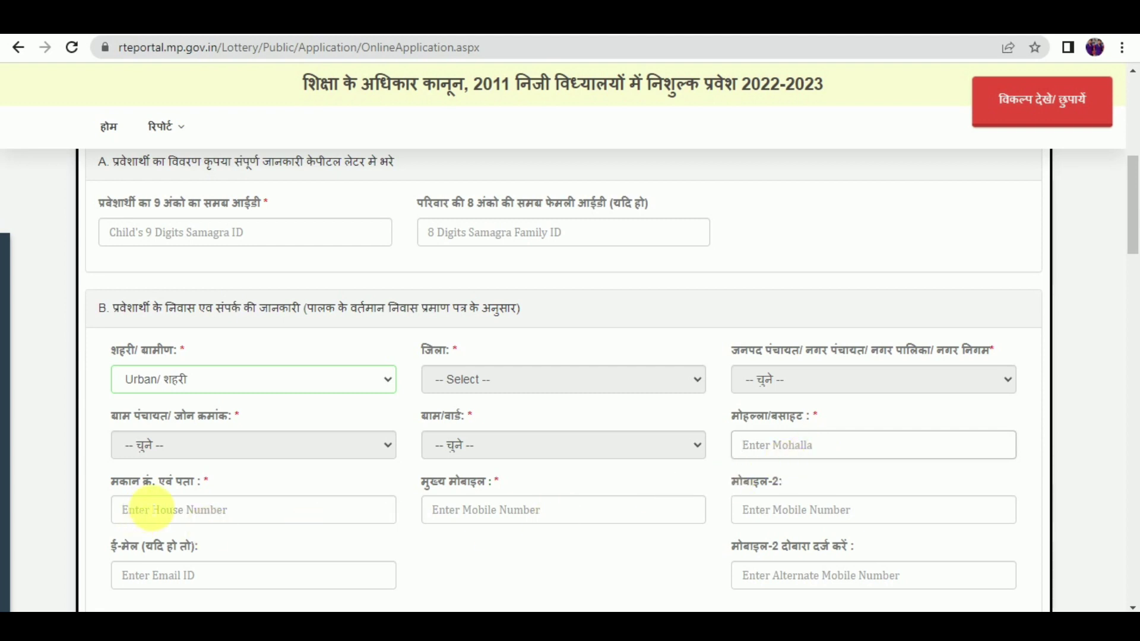
left_click(182, 518)
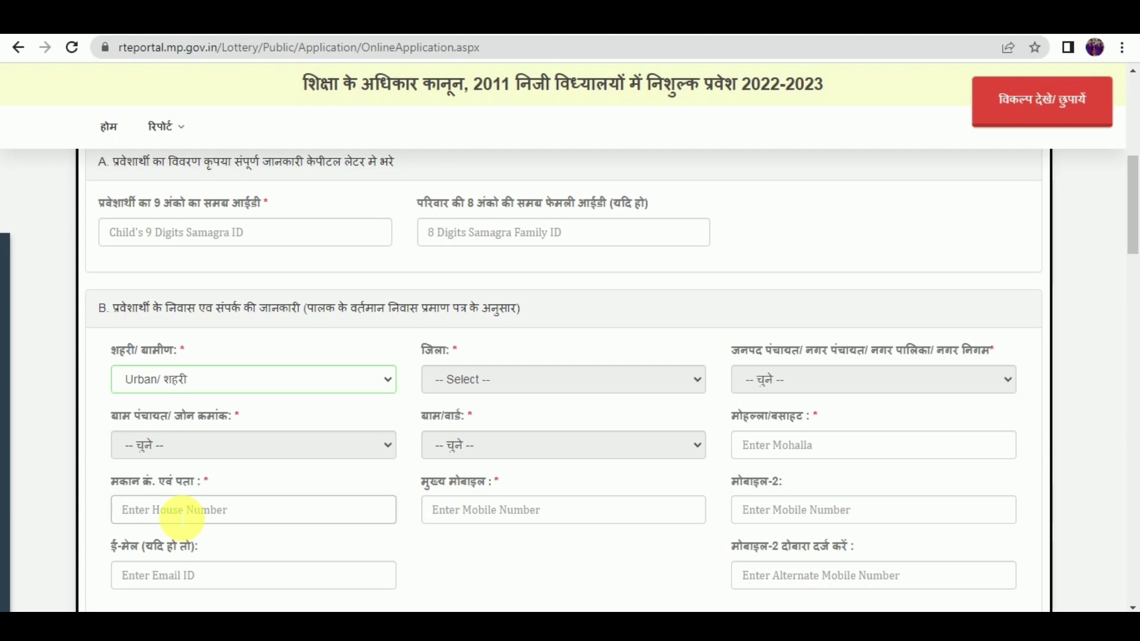
left_click(504, 521)
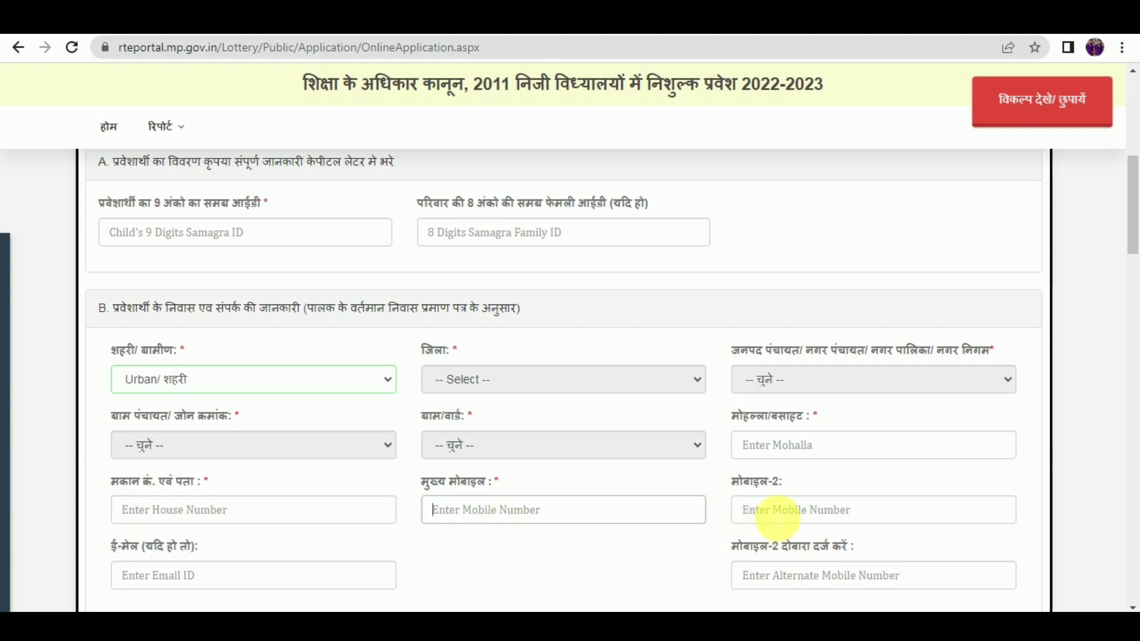
left_click(782, 514)
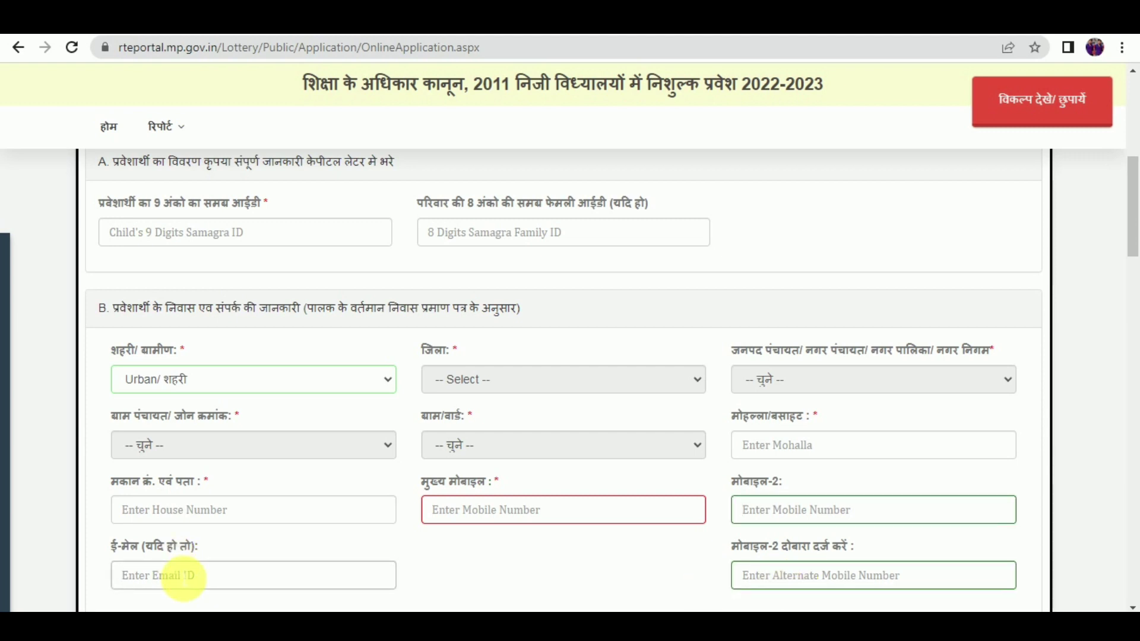
left_click(184, 577)
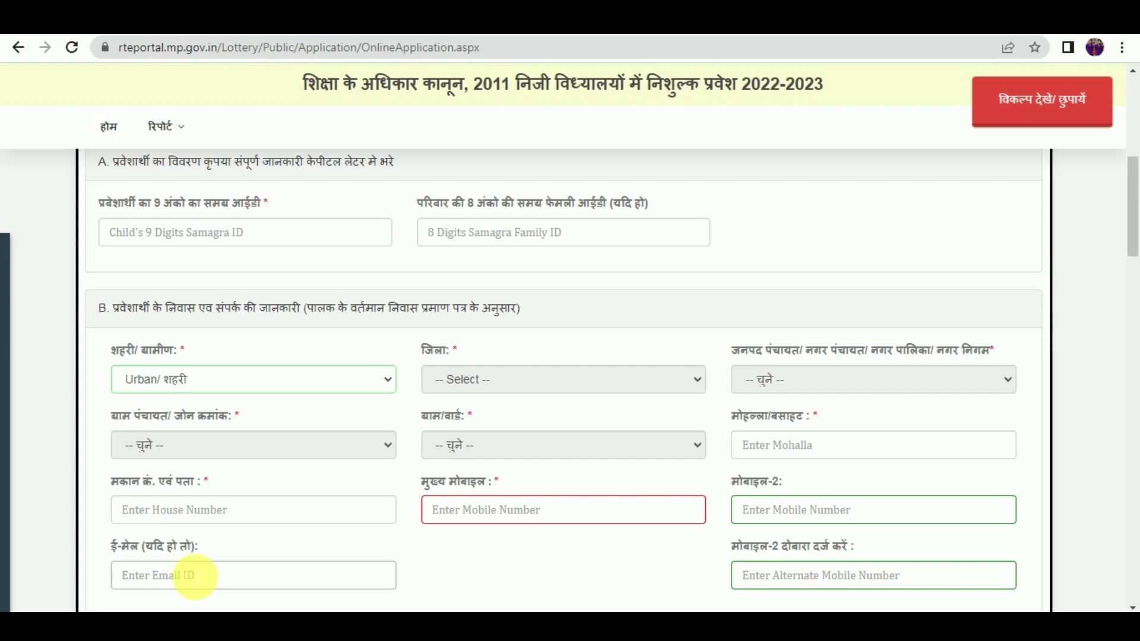
scroll(188, 570, "down", 6)
scroll(190, 573, "down", 3)
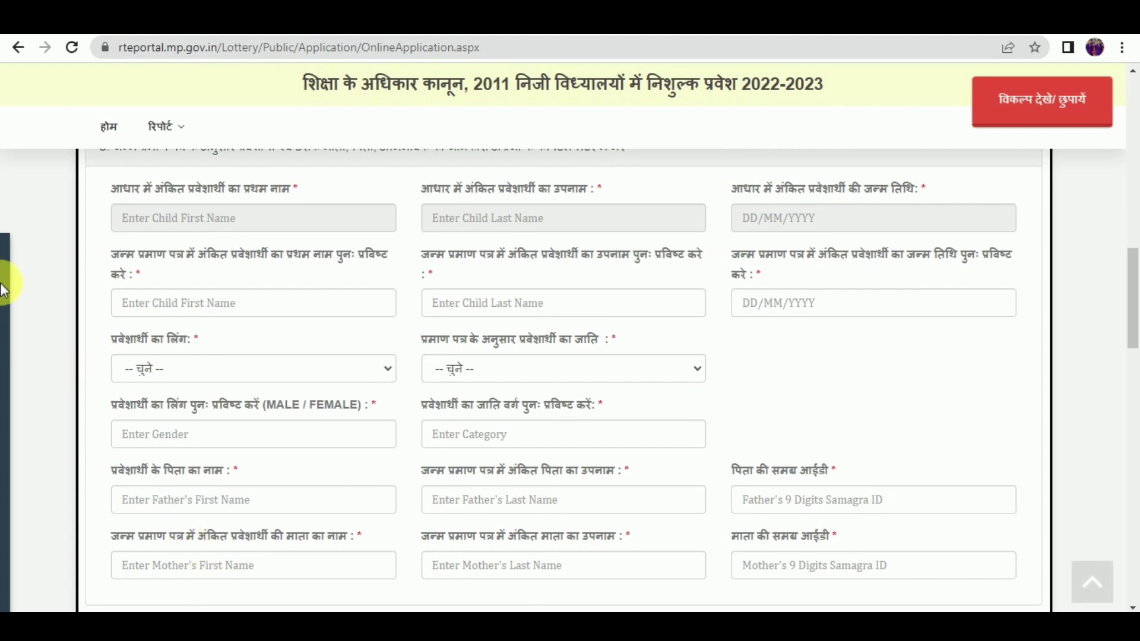
scroll(1122, 275, "up", 1)
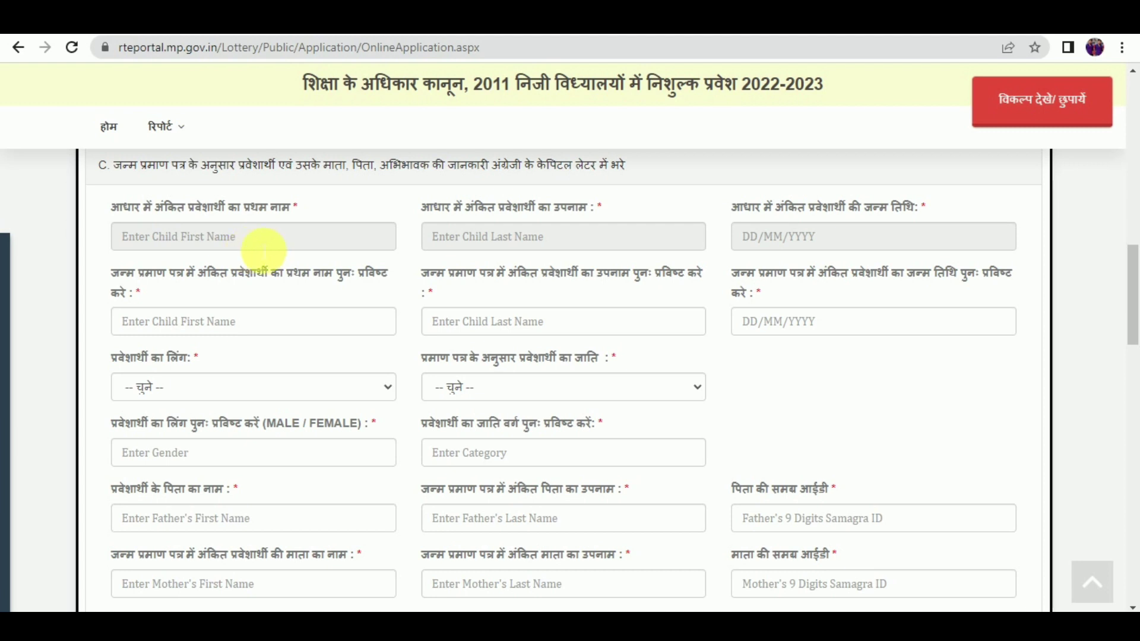
left_click(562, 244)
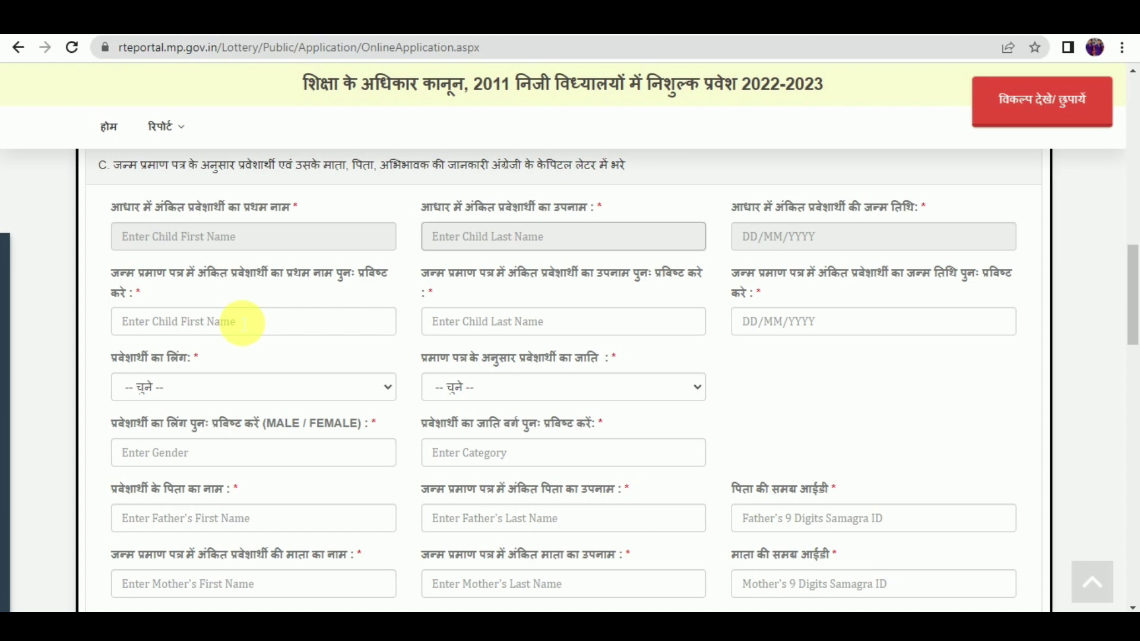
key("Tab")
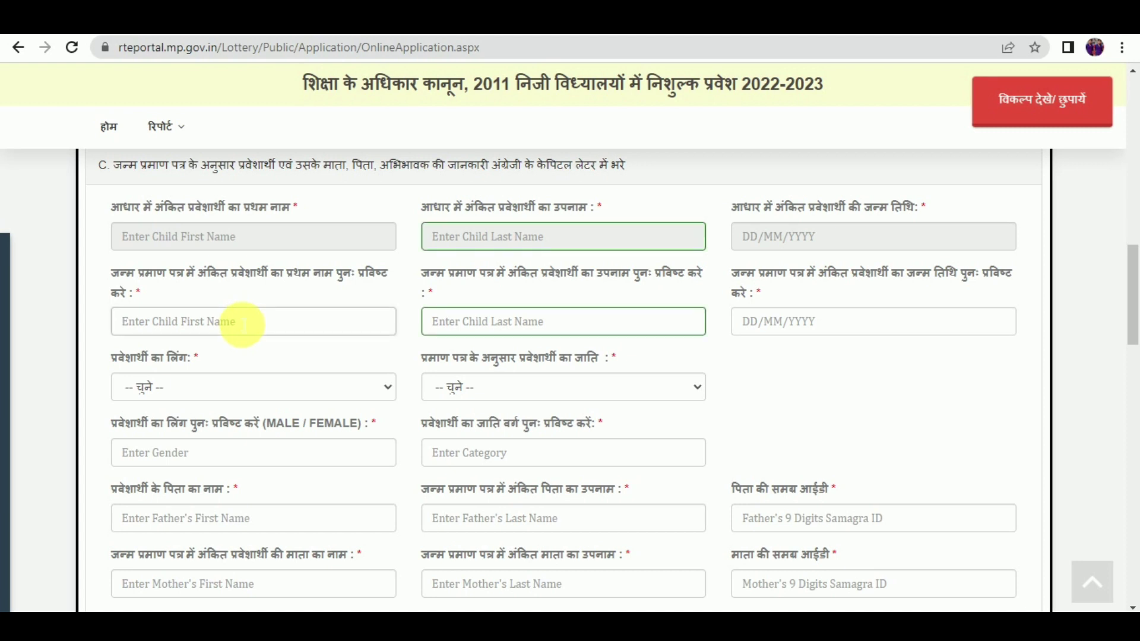
left_click(542, 321)
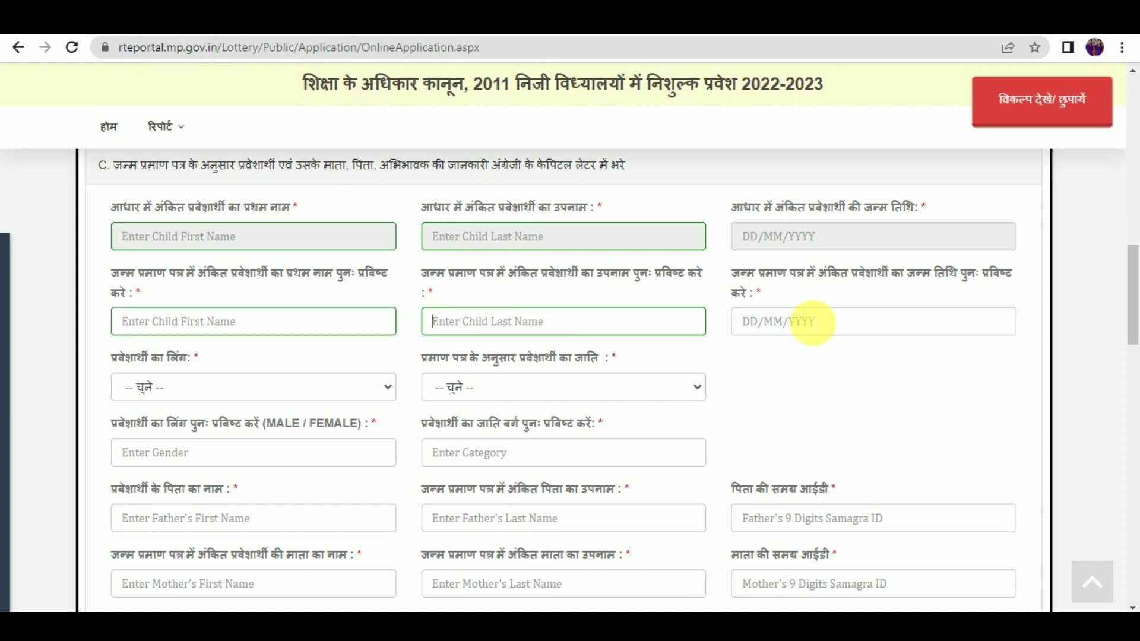
- Set the child's gender to MALE and caste category to OBC, and re-enter both values in their confirmation fields
left_click(182, 389)
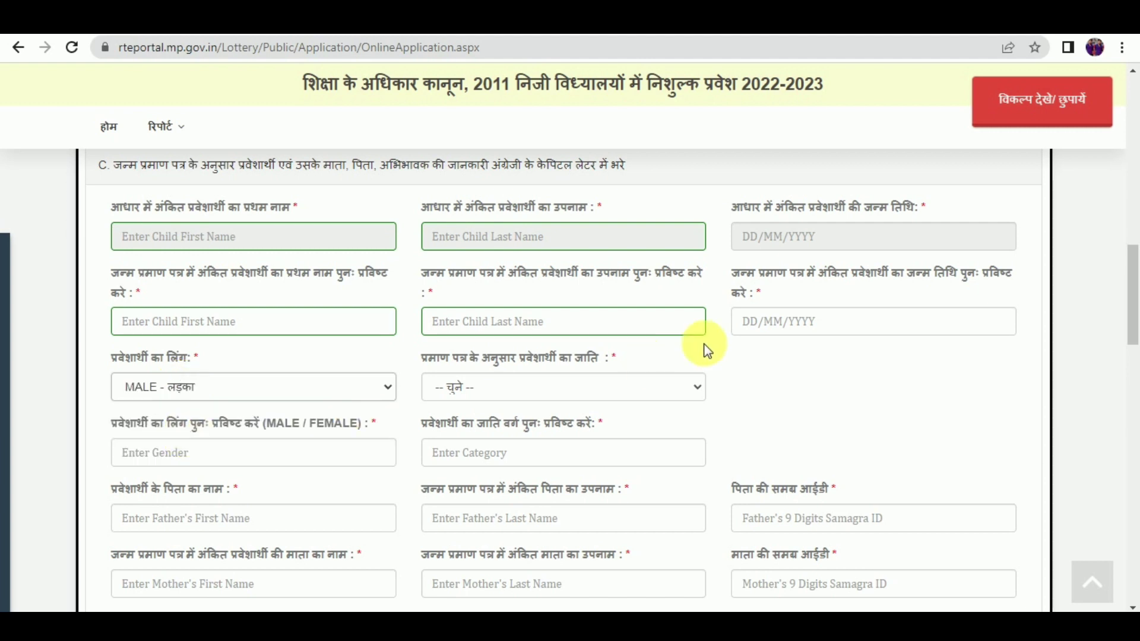
left_click(511, 390)
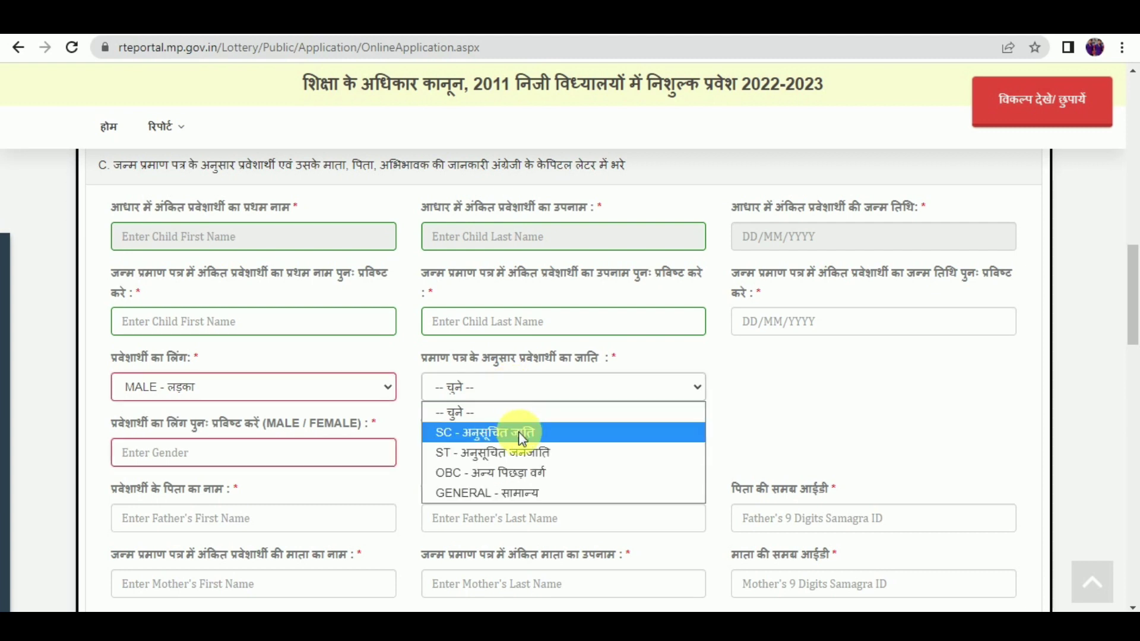
left_click(525, 475)
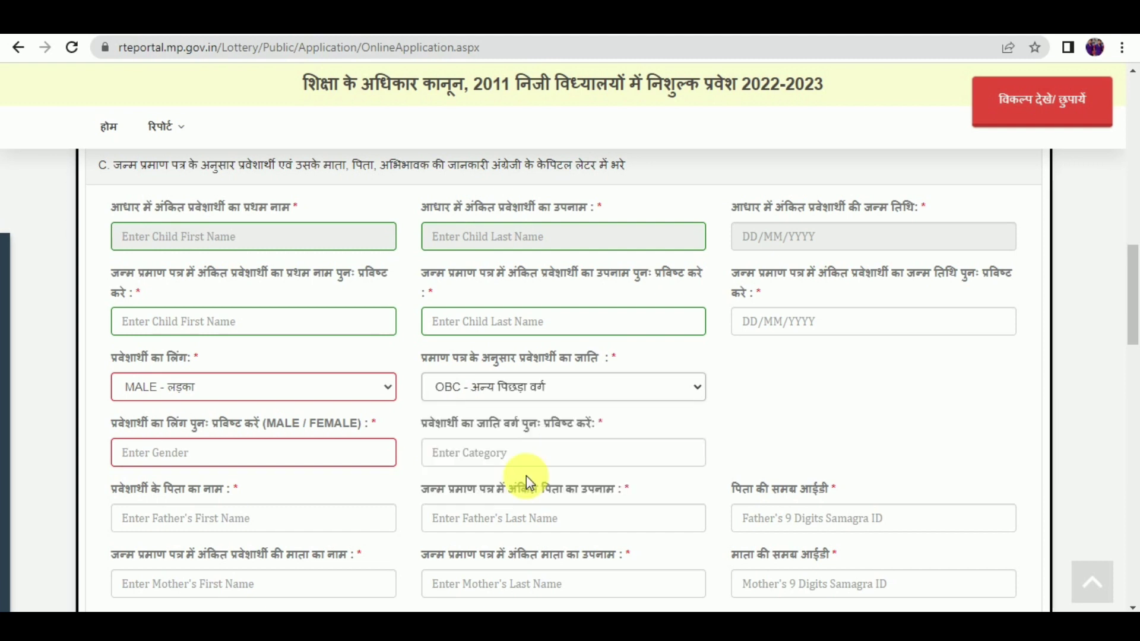
left_click(200, 465)
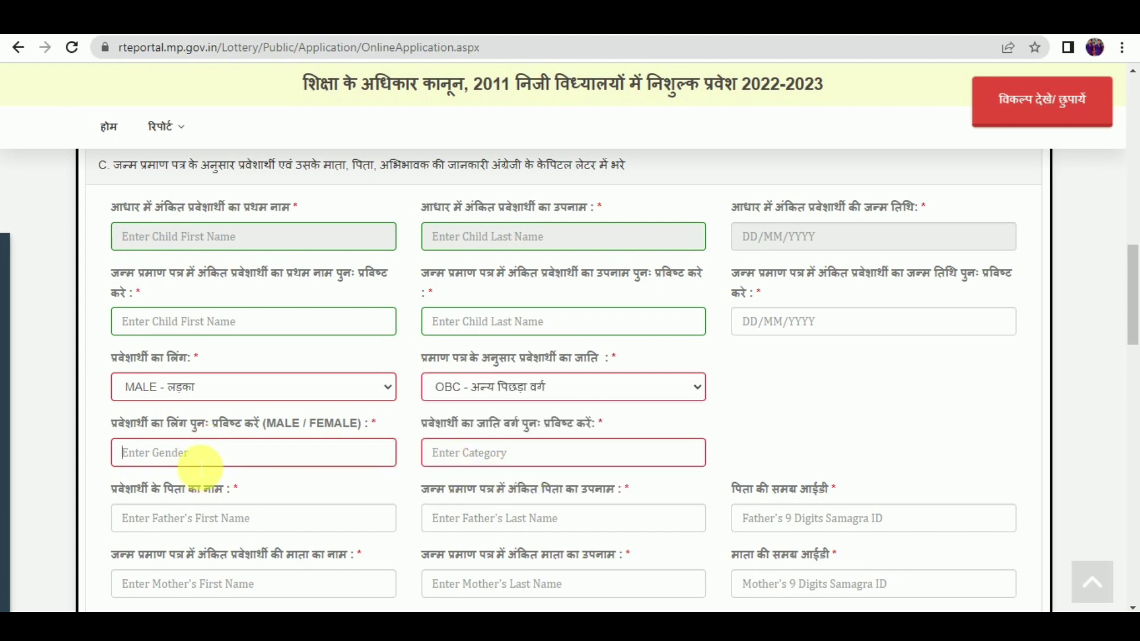
type("male")
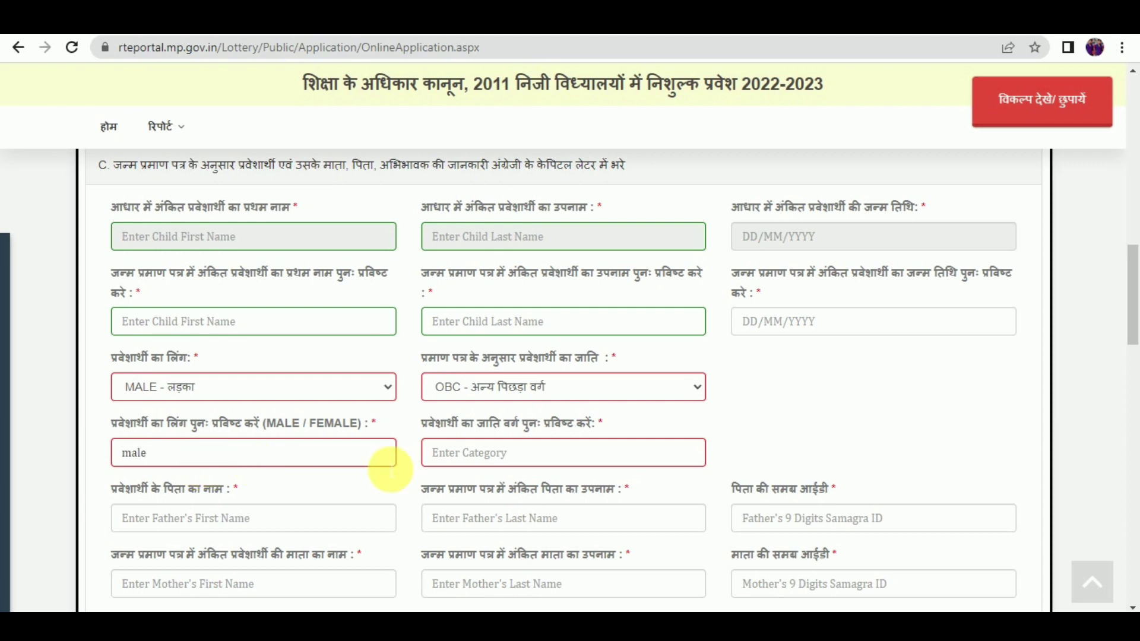
left_click(533, 464)
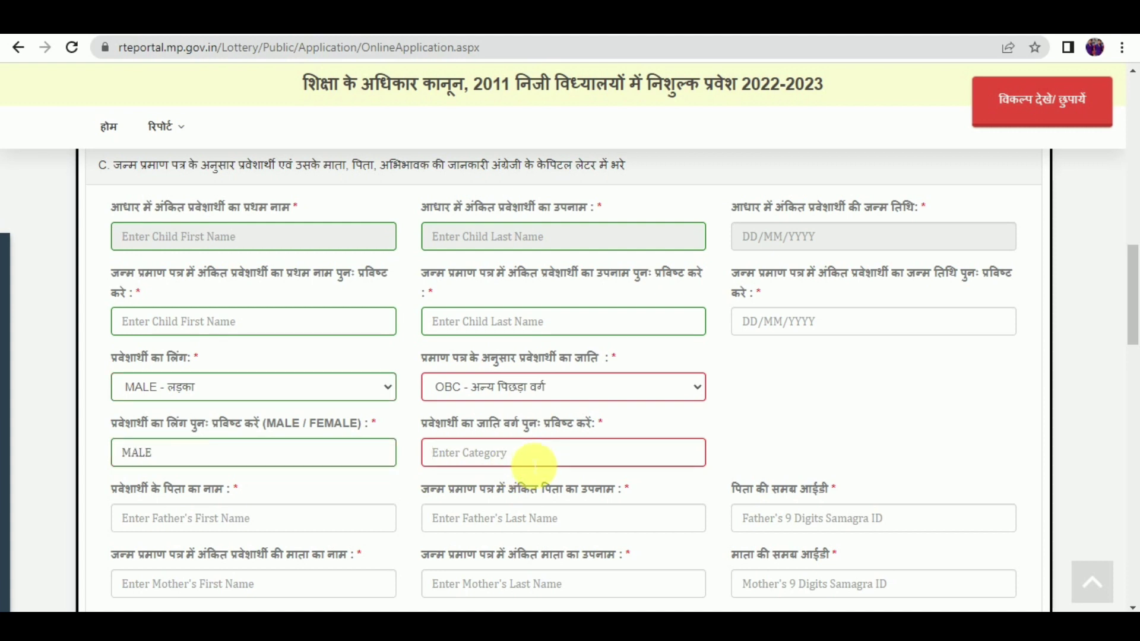
type("obc")
- Examine the first name, last name and Samagra ID fields for the father and mother in section C
left_click(265, 524)
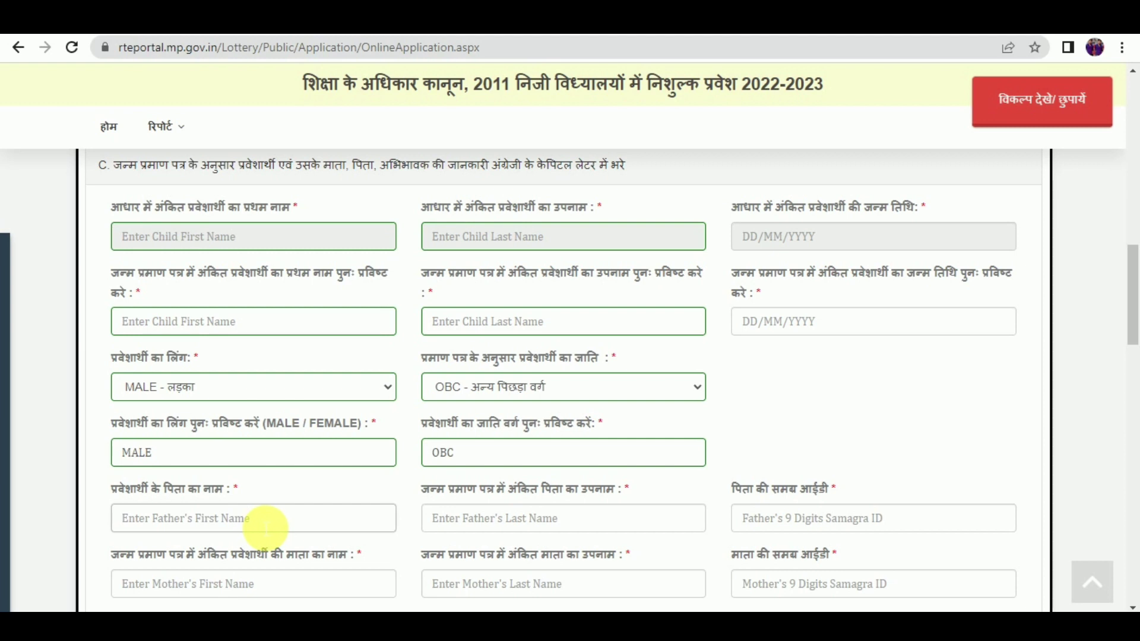
left_click(494, 526)
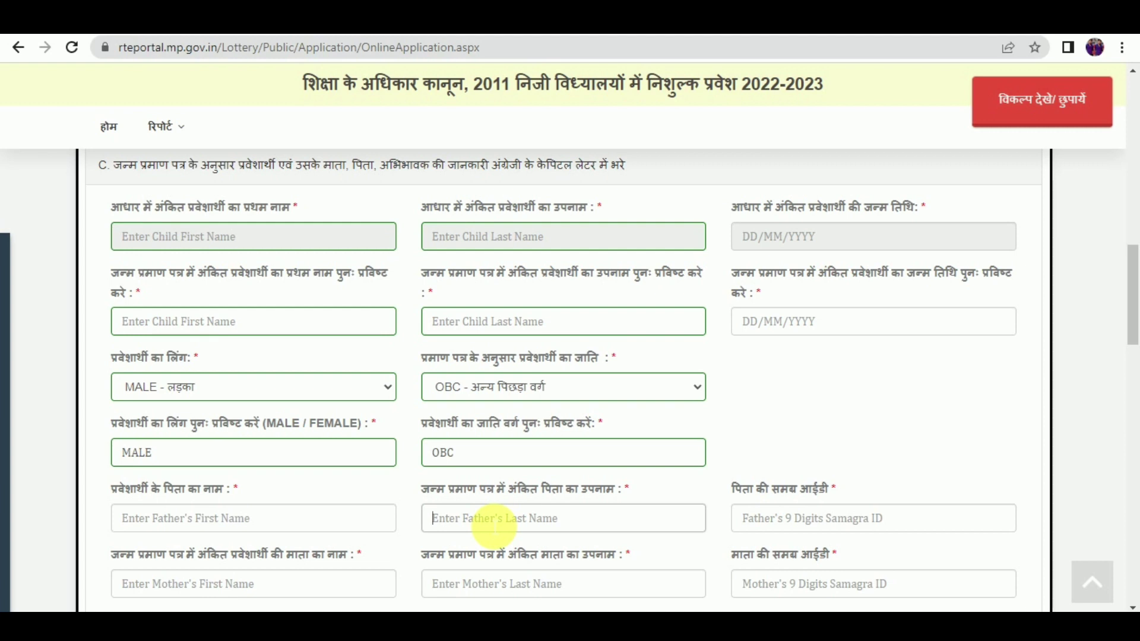
left_click(821, 522)
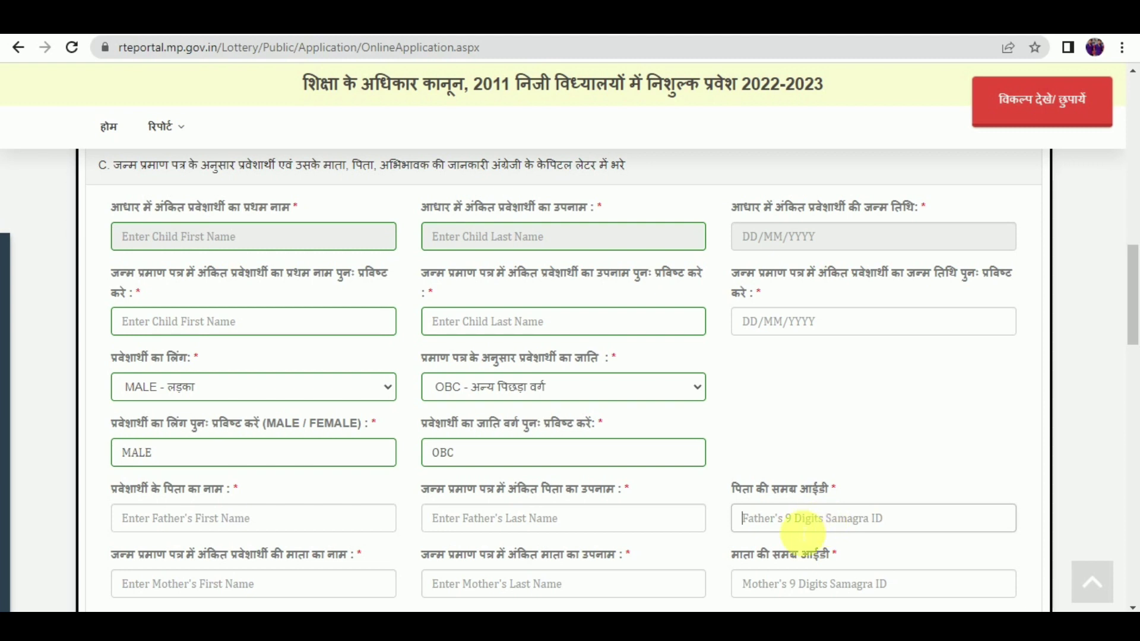
left_click(242, 588)
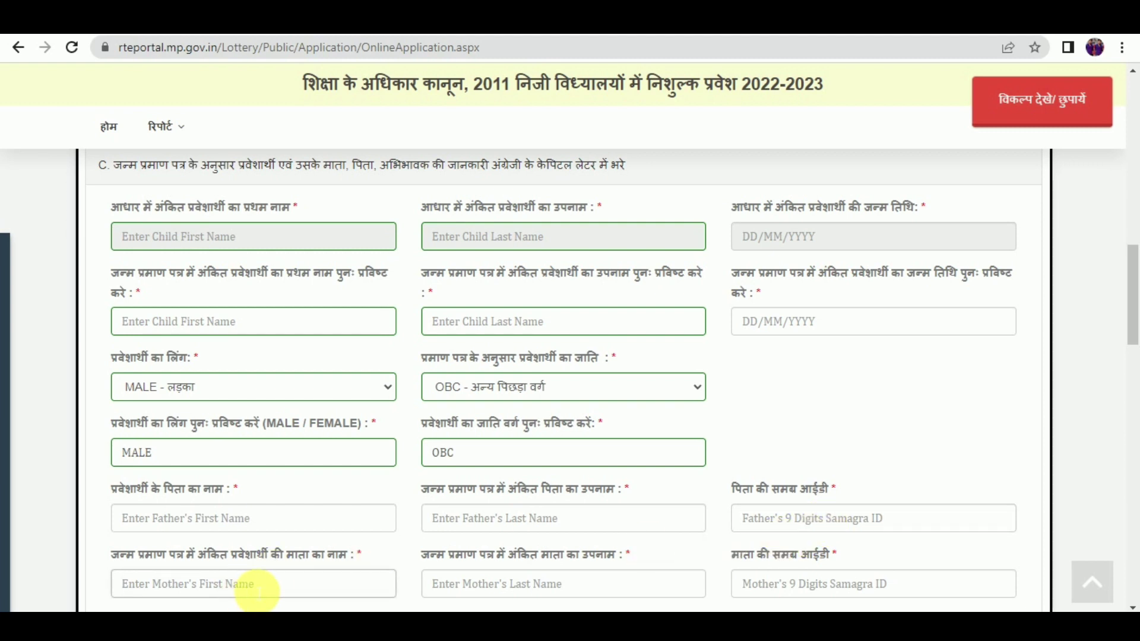
left_click(585, 586)
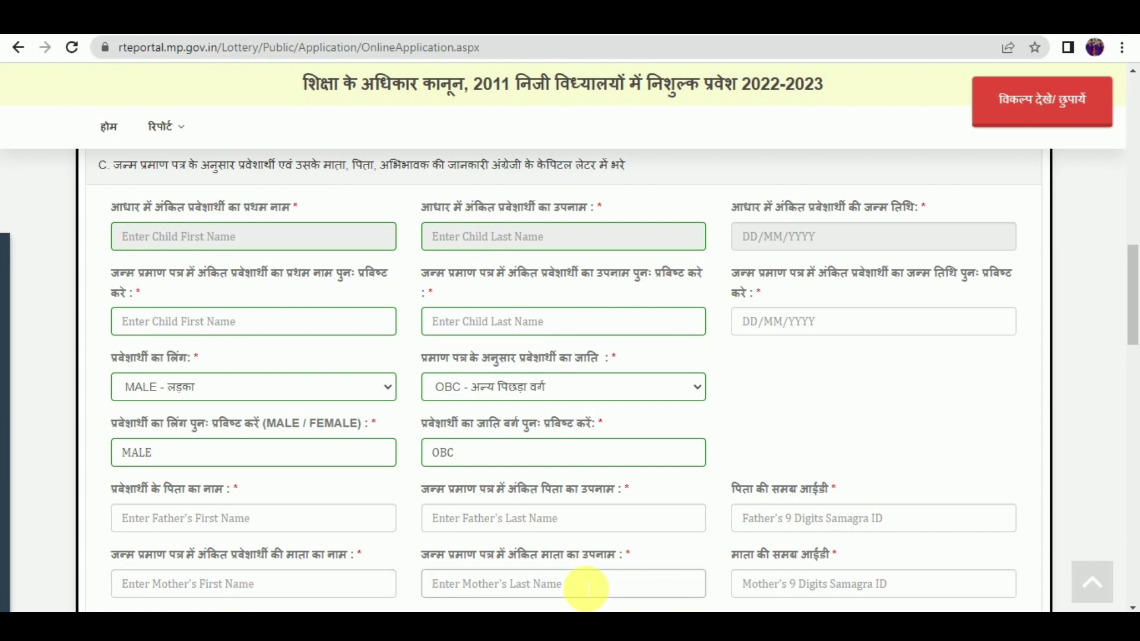
left_click(853, 588)
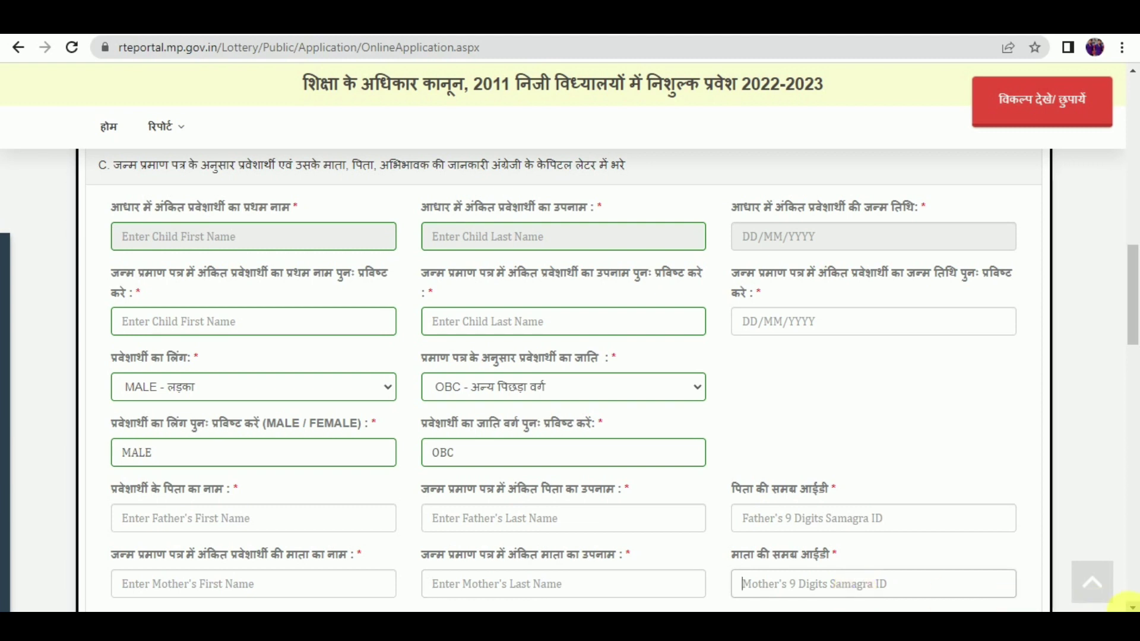
scroll(1132, 607, "down", 2)
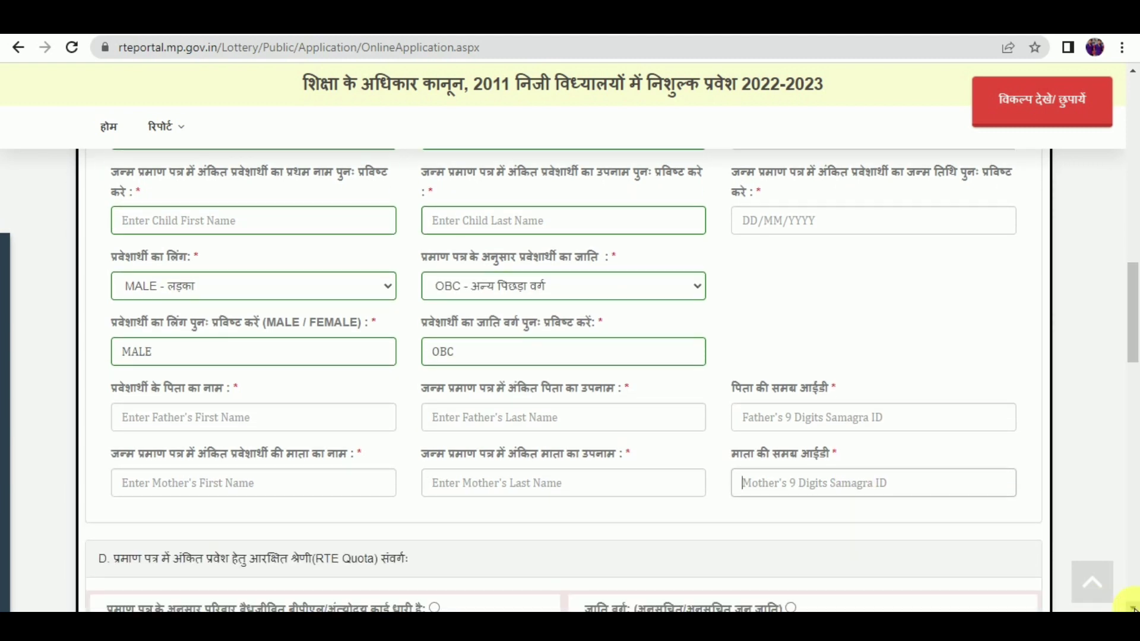
- In section D, try the caste category (SC/ST) quota and switch to the BPL/Antyodaya card holder option, going to its issuer field
scroll(1132, 608, "down", 2)
scroll(254, 250, "down", 5)
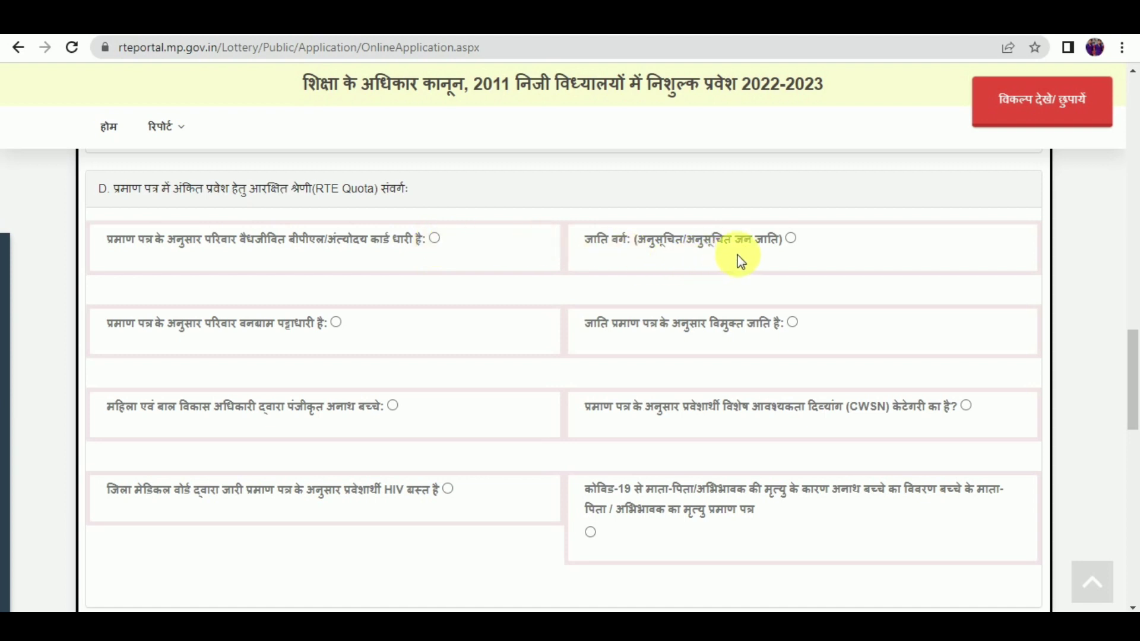
left_click(790, 239)
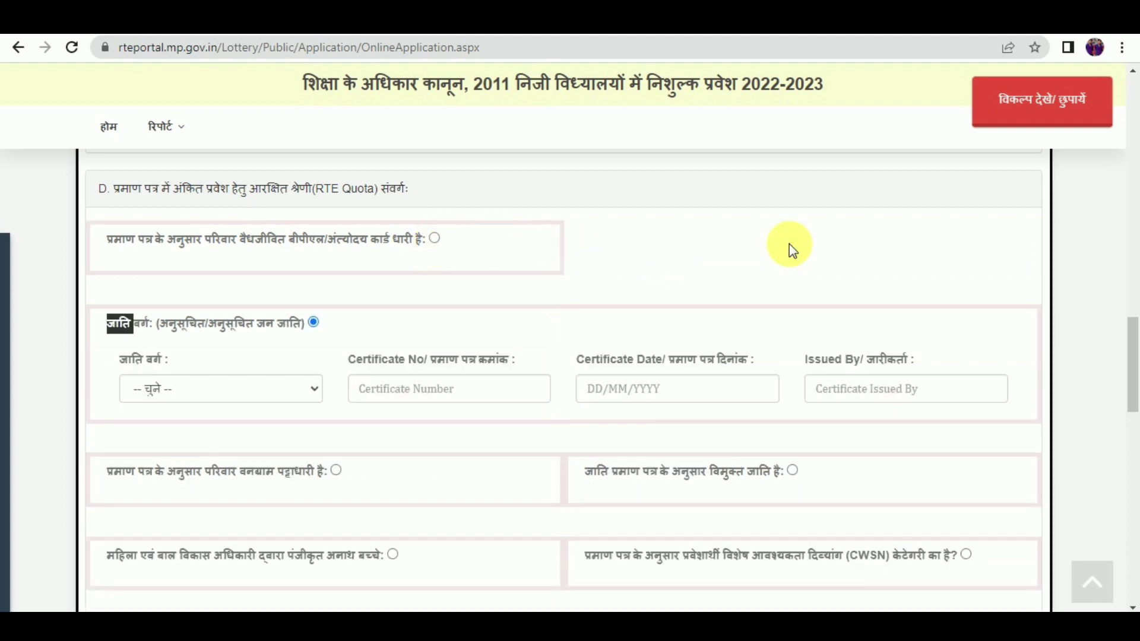
left_click(435, 238)
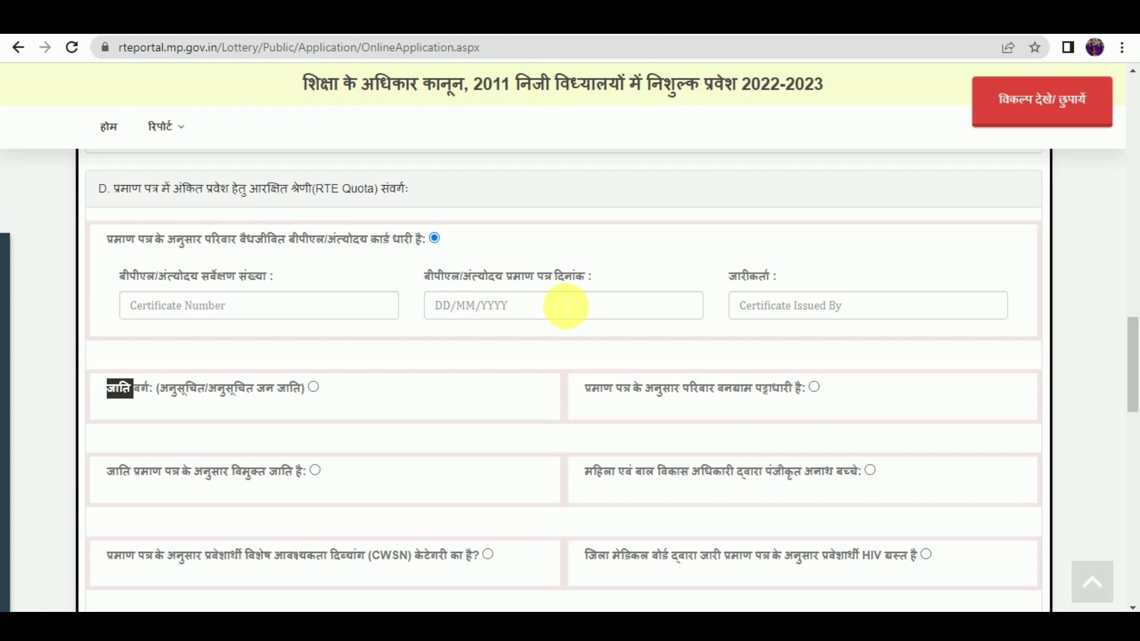
left_click(845, 316)
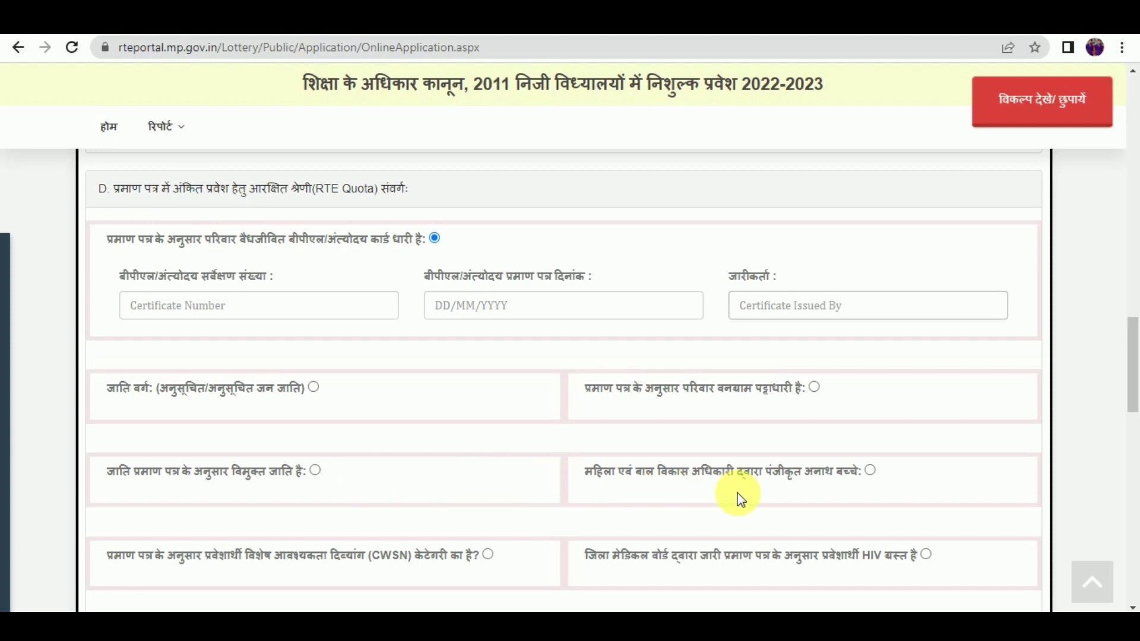
- Examine the admission class options and their confirmation list in section E, plus the school ID and school name fields
scroll(324, 212, "down", 10)
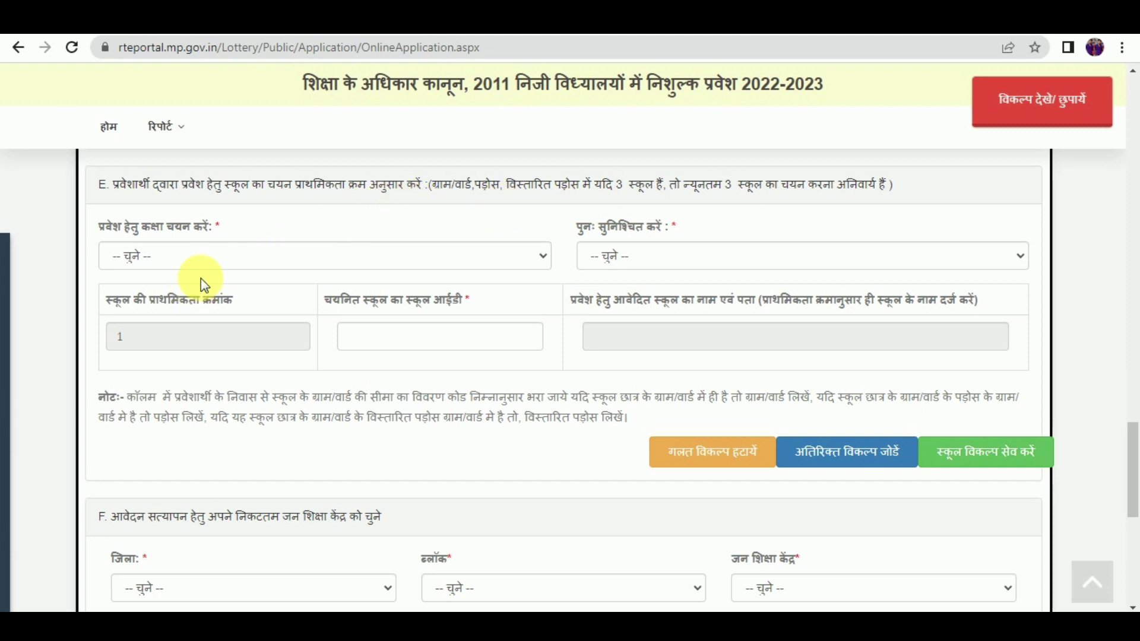
left_click(215, 260)
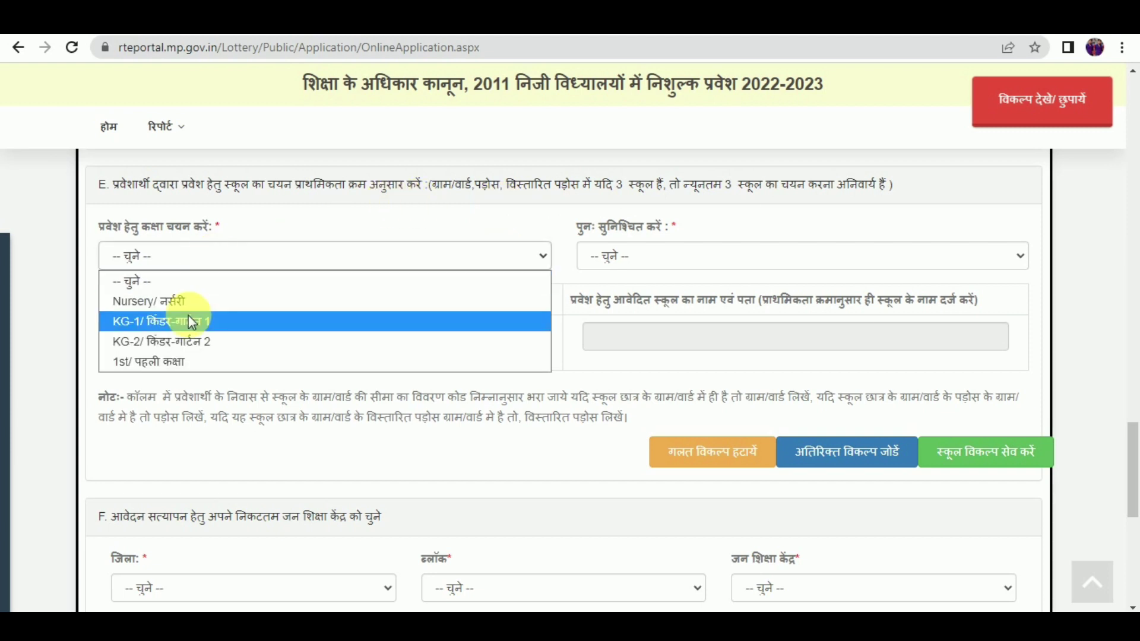
left_click(220, 254)
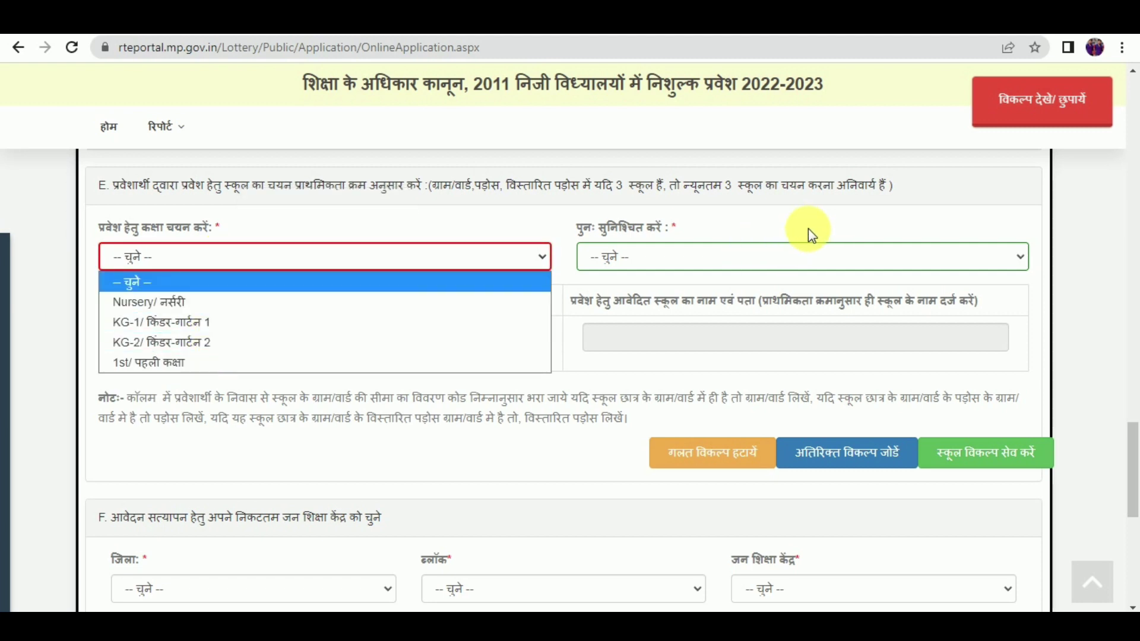
left_click(661, 259)
left_click(660, 255)
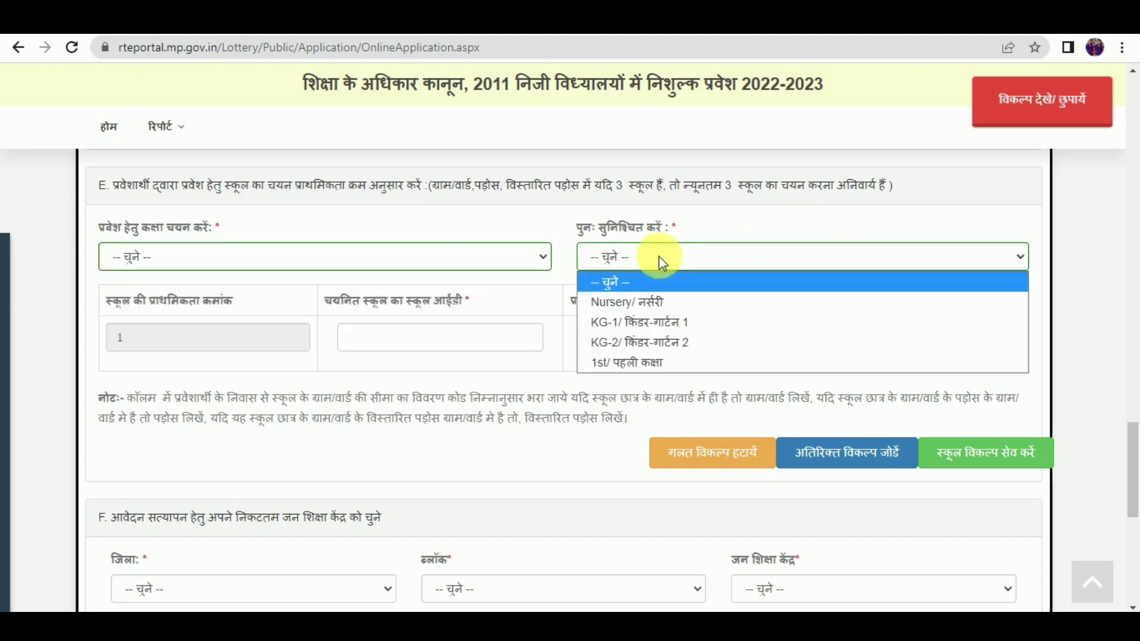
left_click(651, 259)
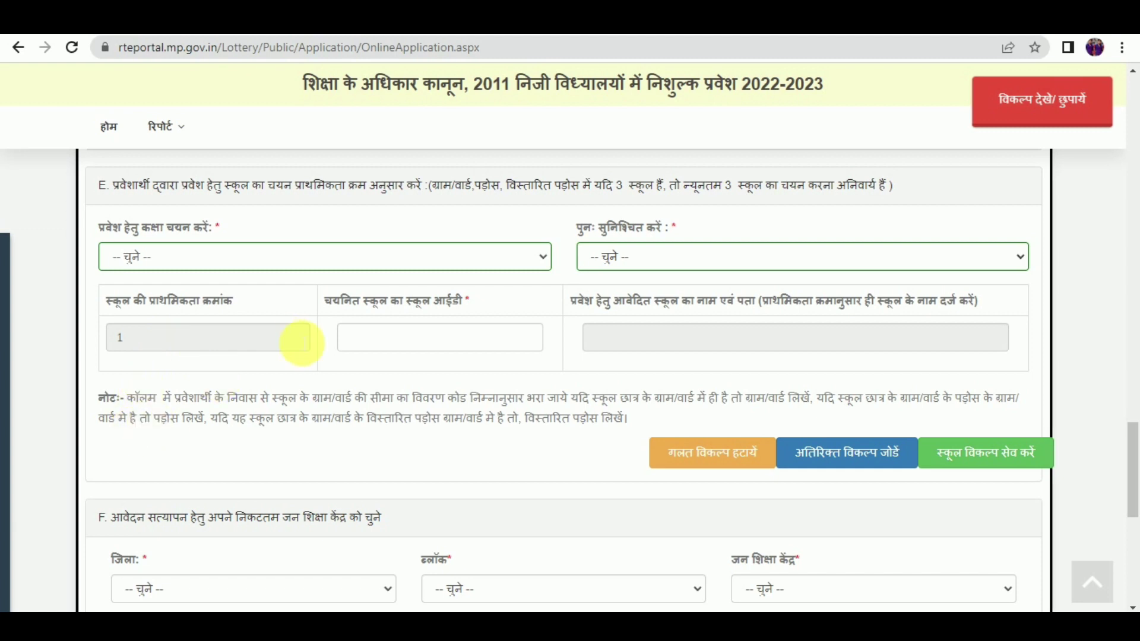
left_click(392, 341)
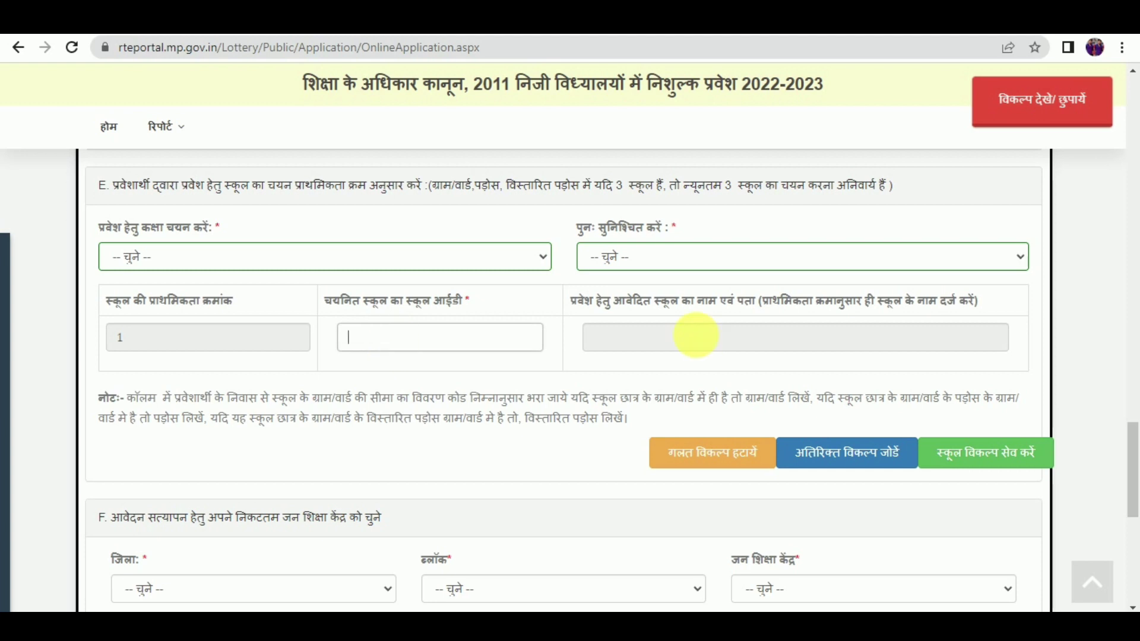
left_click(696, 336)
key("Return")
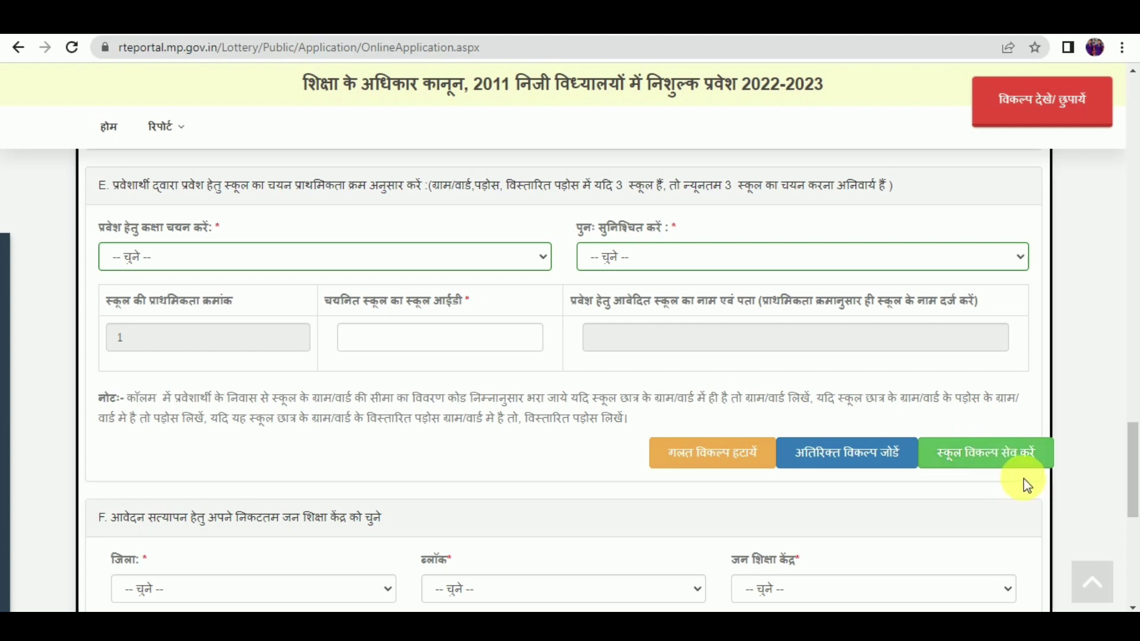
scroll(1009, 469, "down", 5)
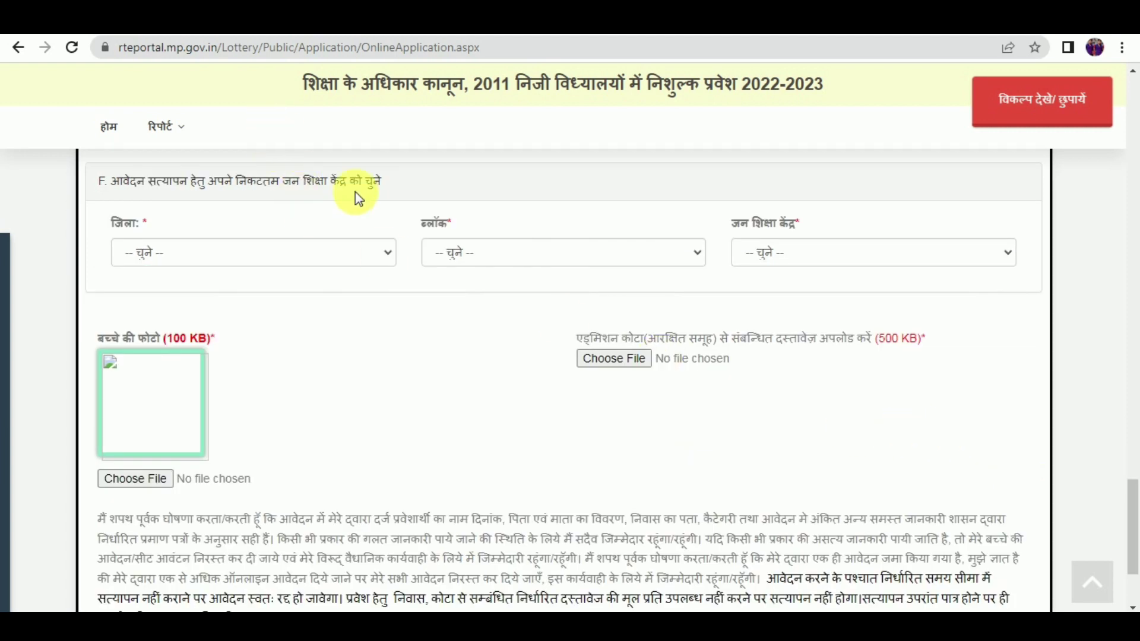
left_click(300, 259)
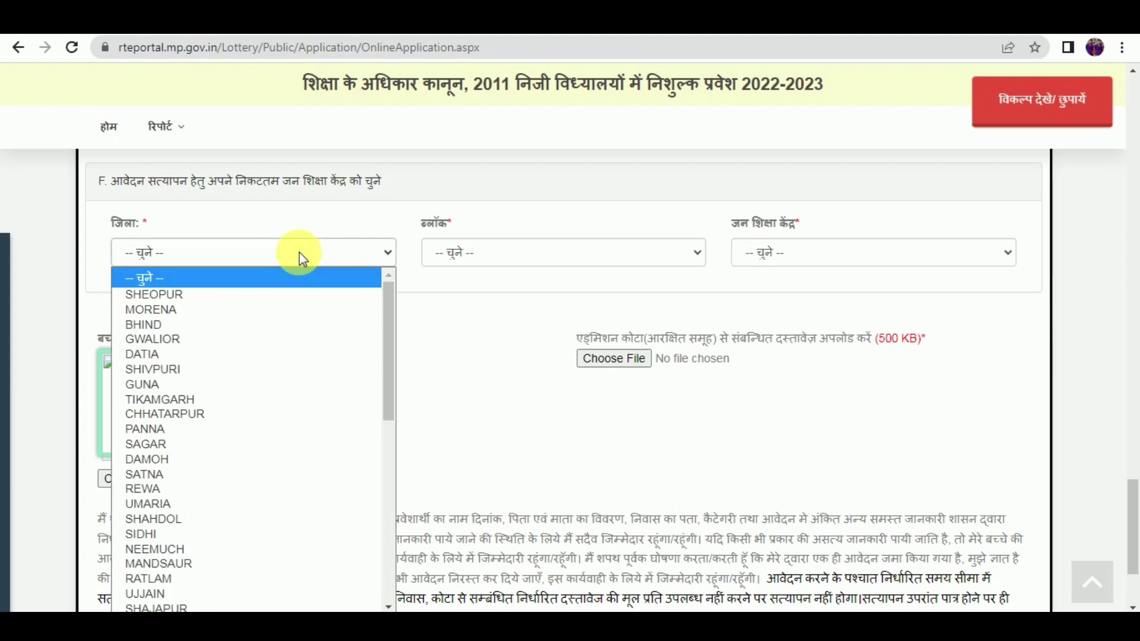
left_click(168, 385)
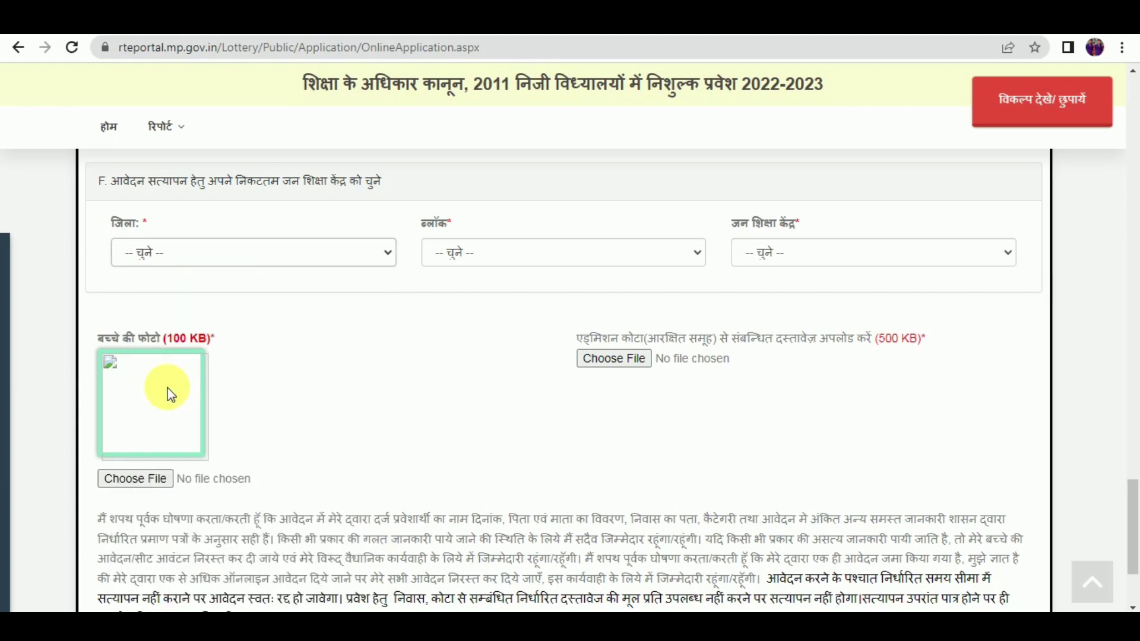
left_click(490, 238)
left_click(490, 254)
left_click(491, 254)
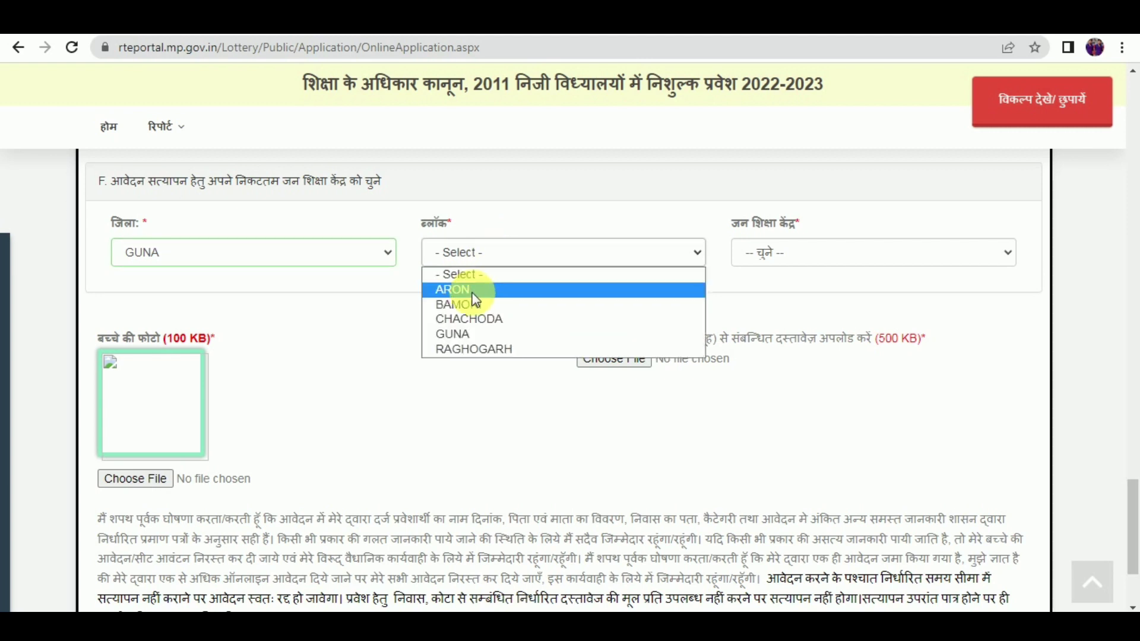
left_click(765, 259)
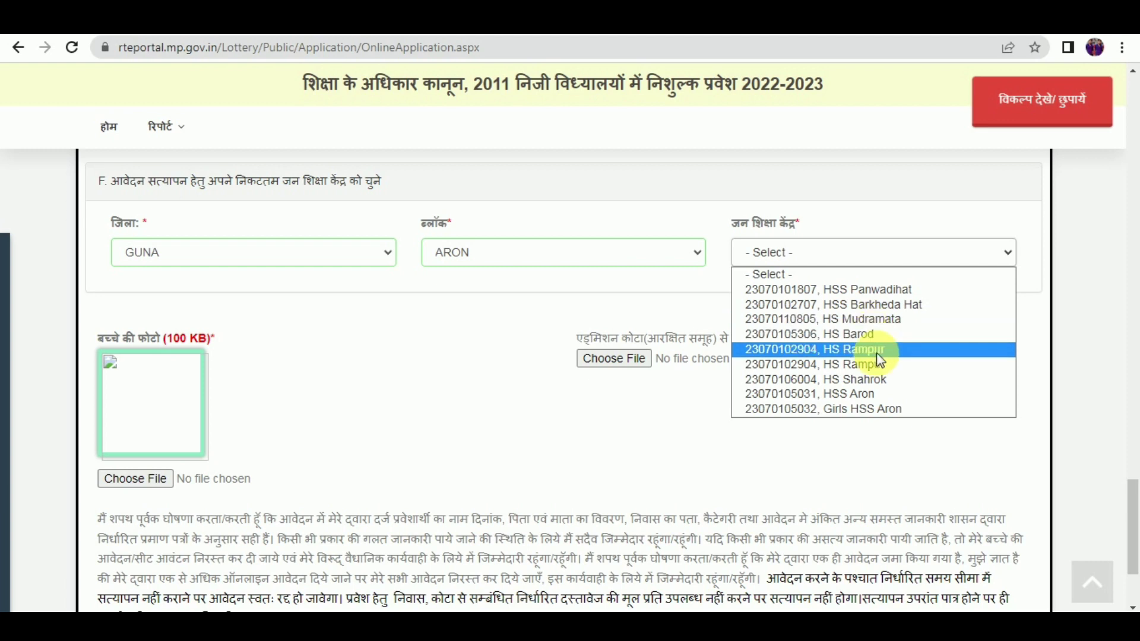
left_click(865, 397)
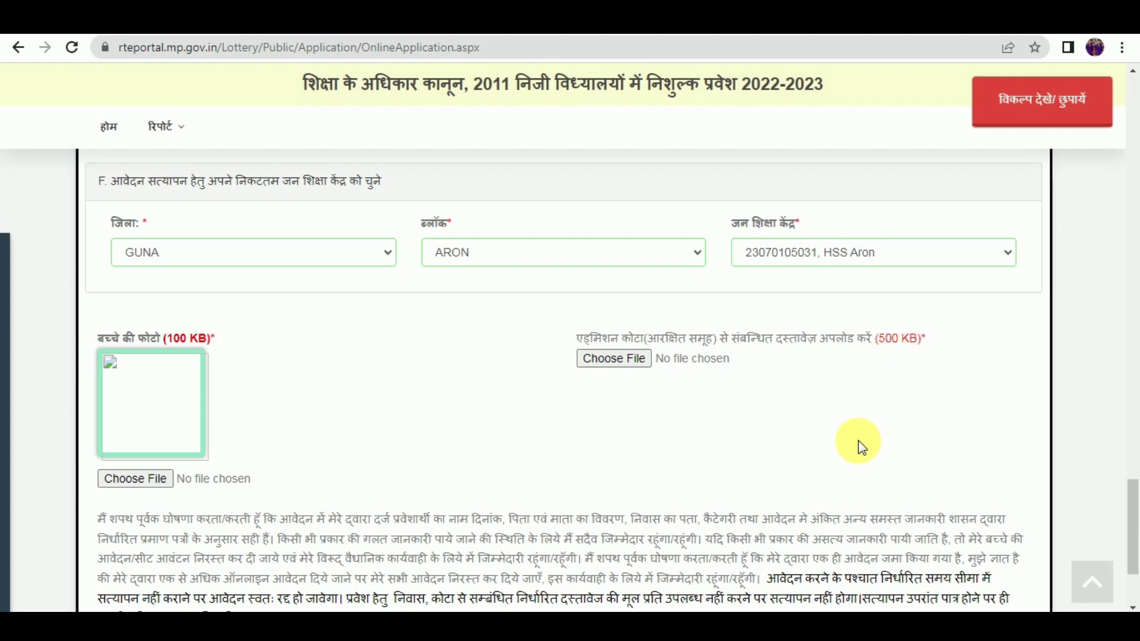
- Review the child photo and quota document upload fields and the declaration, and switch to the Dev Online Help channel on YouTube
scroll(860, 442, "down", 3)
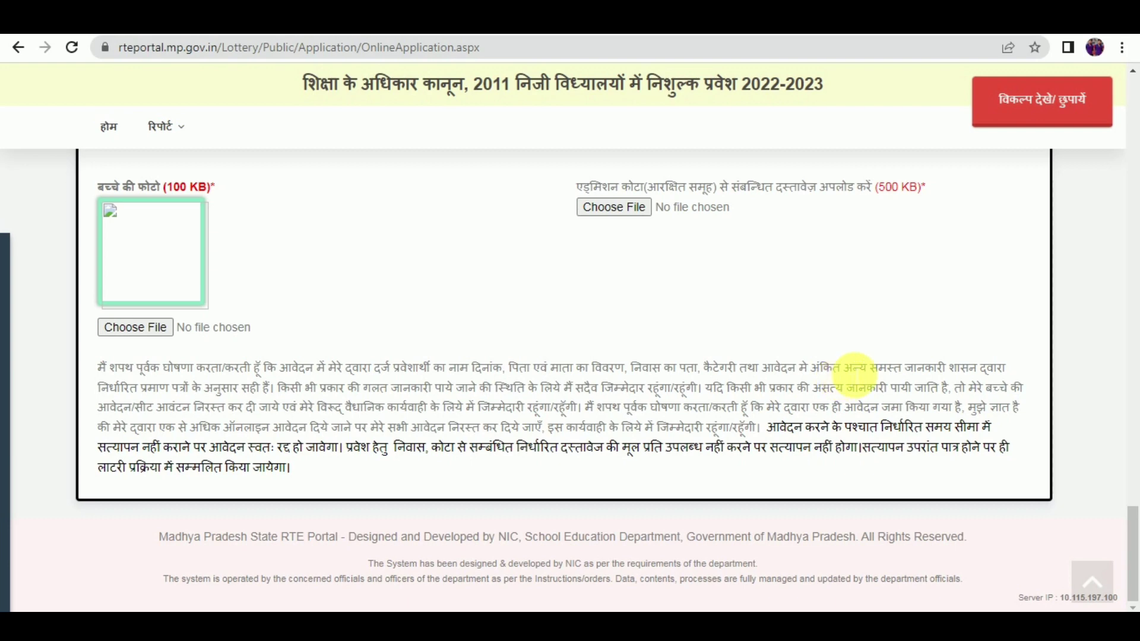
scroll(854, 374, "up", 8)
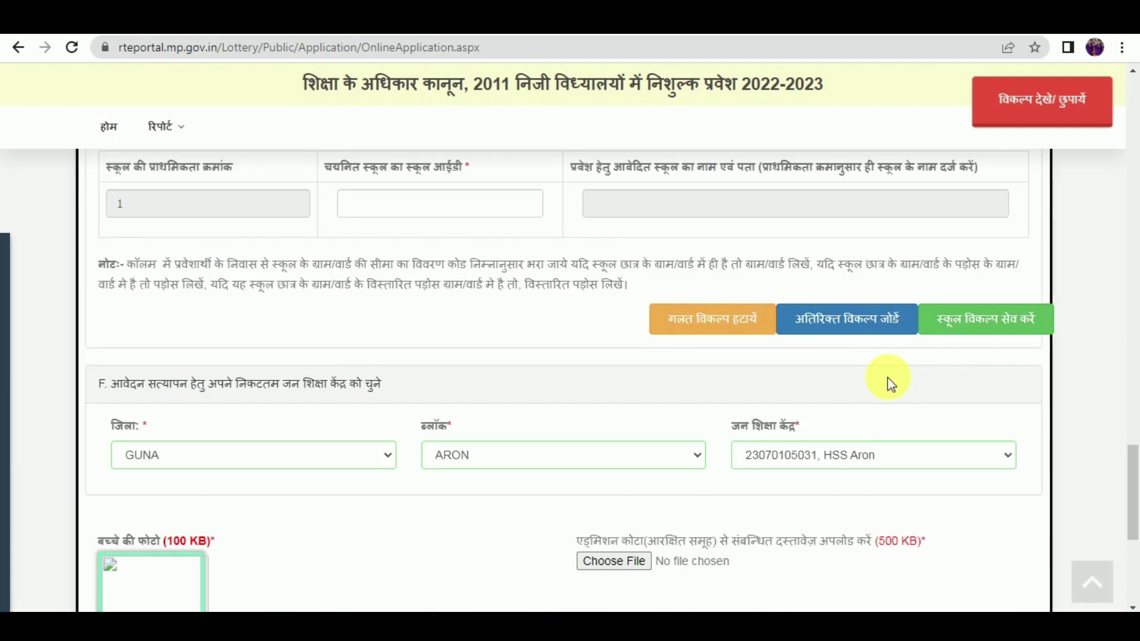
scroll(891, 385, "up", 1)
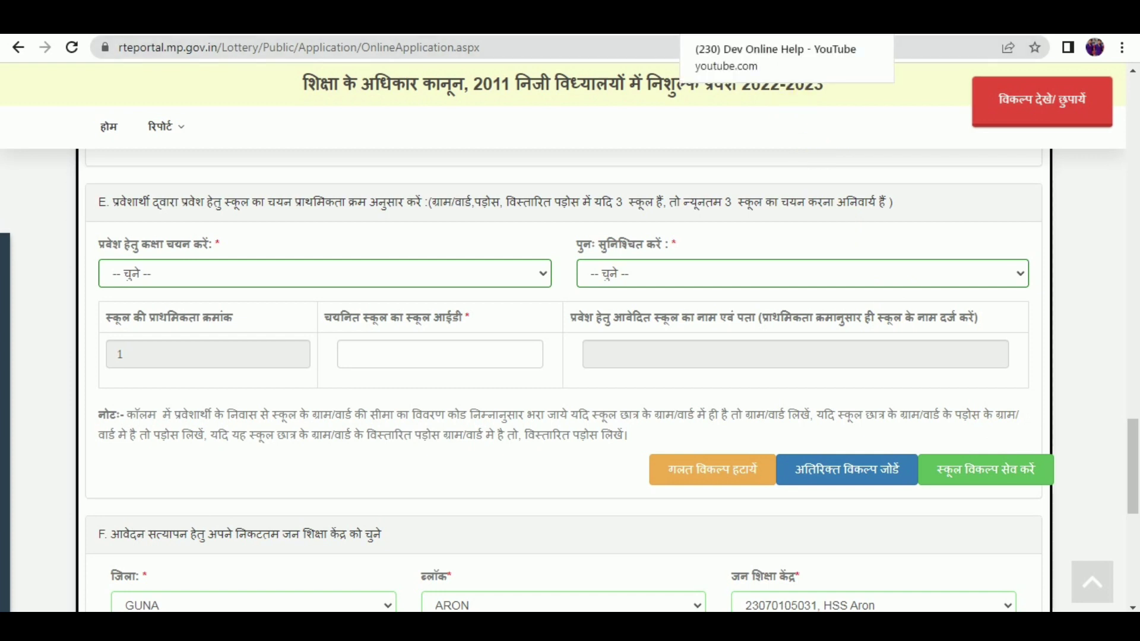
left_click(771, 26)
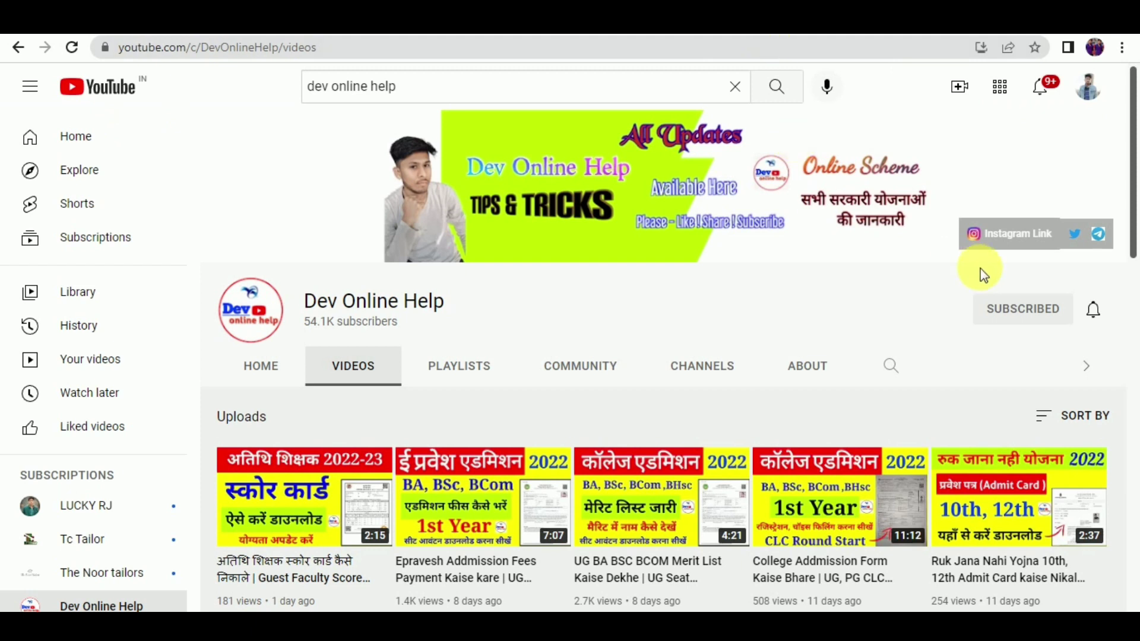